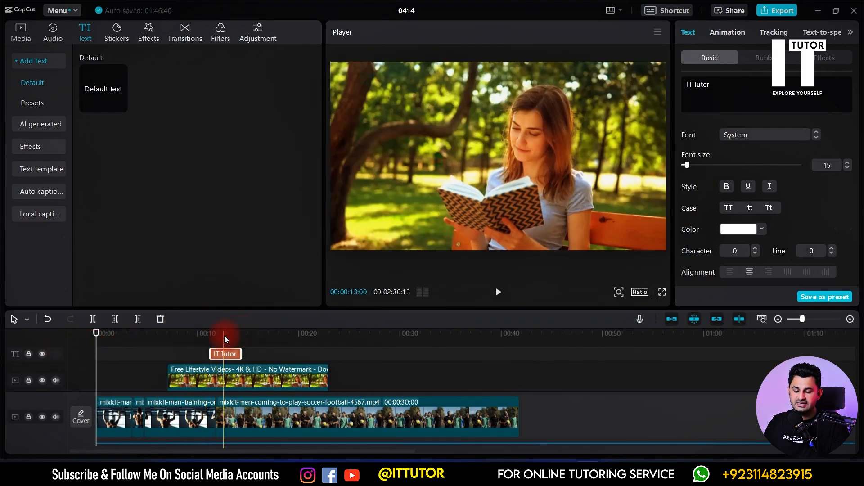
- Move the IT Tutor text clip to the start of the timeline and raise the title to the upper part of the frame
{"action": "mouse_move", "coordinate": [229, 353]}
{"action": "left_mouse_down"}
{"action": "mouse_move", "coordinate": [206, 358]}
{"action": "mouse_move", "coordinate": [231, 356]}
{"action": "left_mouse_up"}
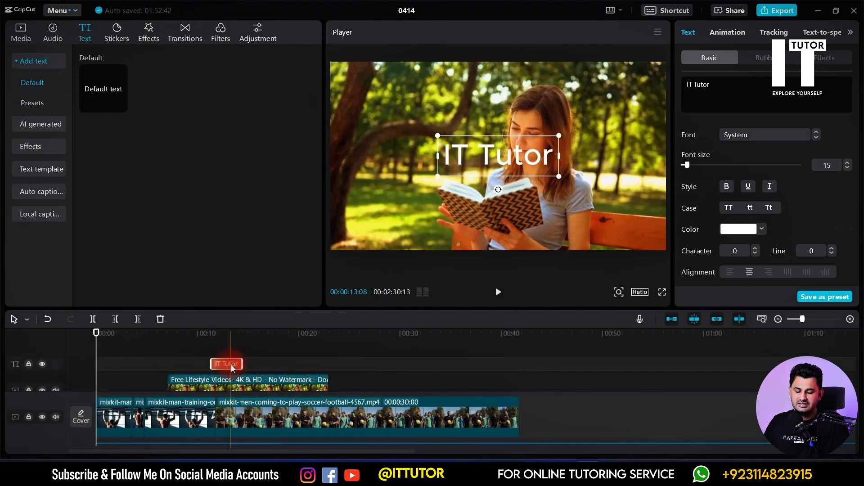
{"action": "left_click_drag", "start_coordinate": [231, 365], "coordinate": [123, 366]}
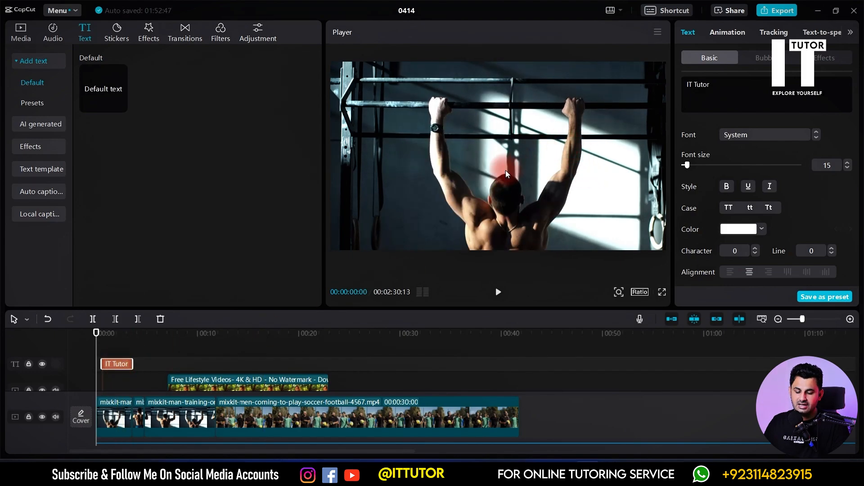
{"action": "left_click", "coordinate": [117, 333]}
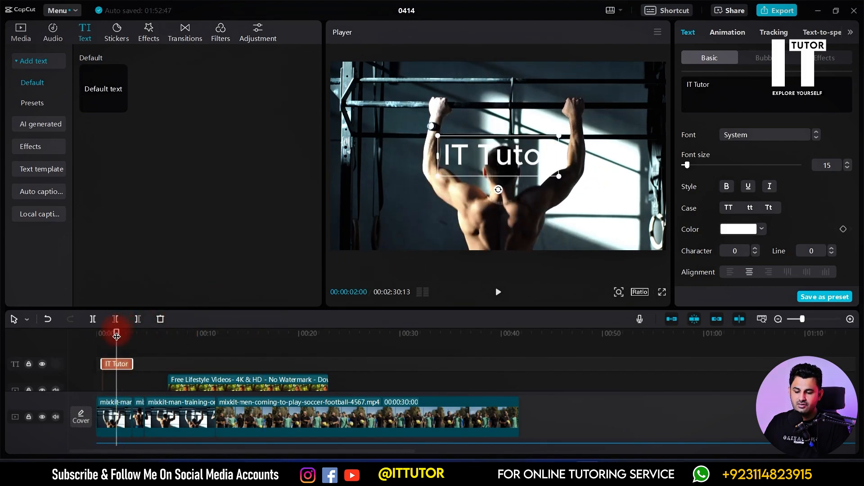
{"action": "left_click", "coordinate": [483, 156]}
{"action": "left_click_drag", "start_coordinate": [499, 151], "coordinate": [499, 89]}
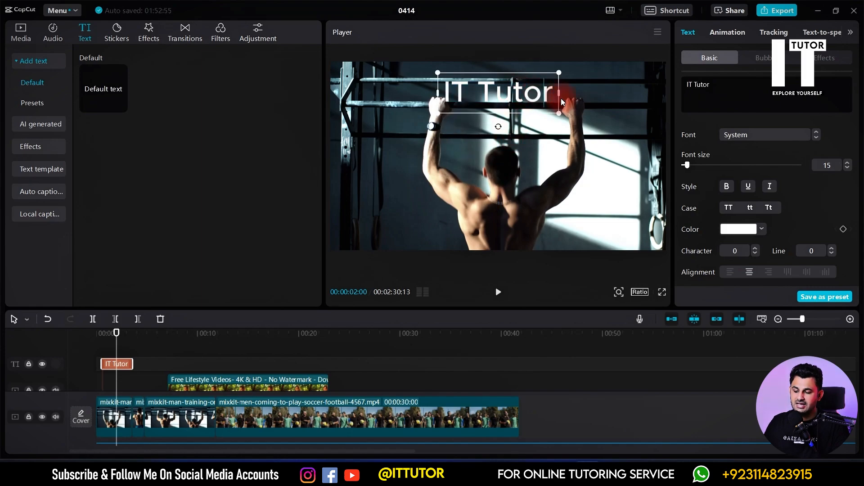
- Try the Fervent, Elegant and Resolve fonts on the IT Tutor title
{"action": "left_click", "coordinate": [726, 83]}
{"action": "left_click_drag", "start_coordinate": [731, 86], "coordinate": [684, 85]}
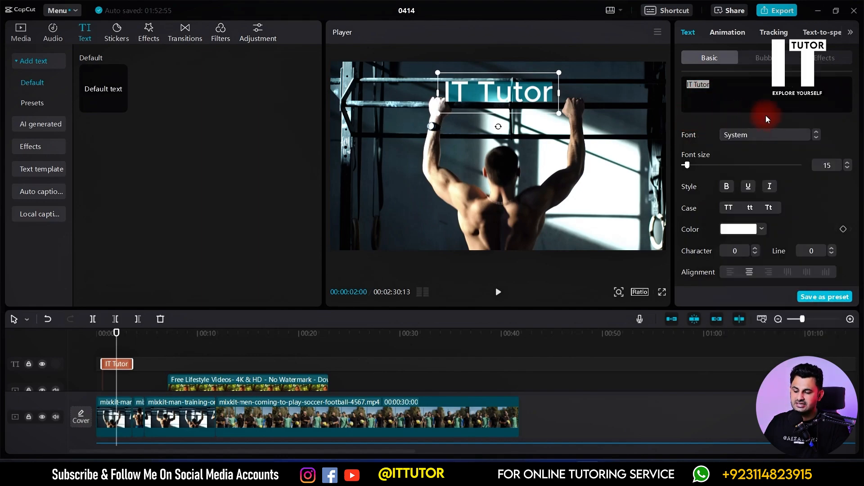
{"action": "left_click", "coordinate": [765, 135]}
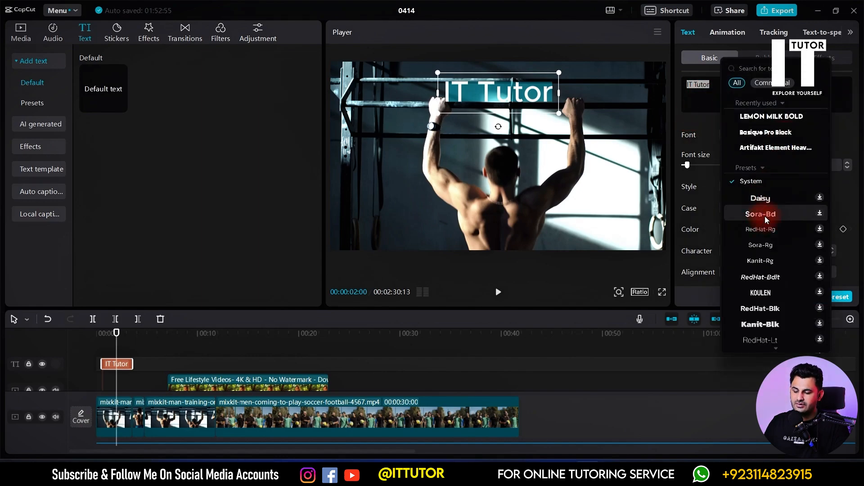
{"action": "scroll", "coordinate": [779, 275], "scroll_direction": "down", "scroll_amount": 3}
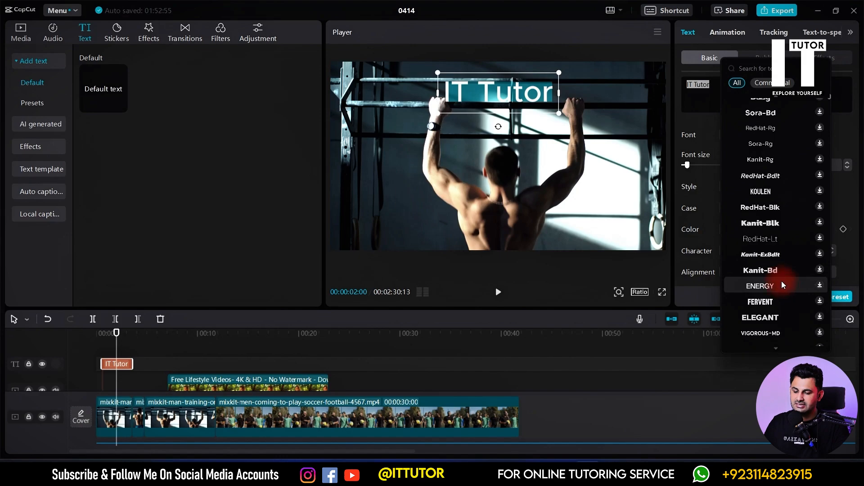
{"action": "left_click", "coordinate": [770, 301]}
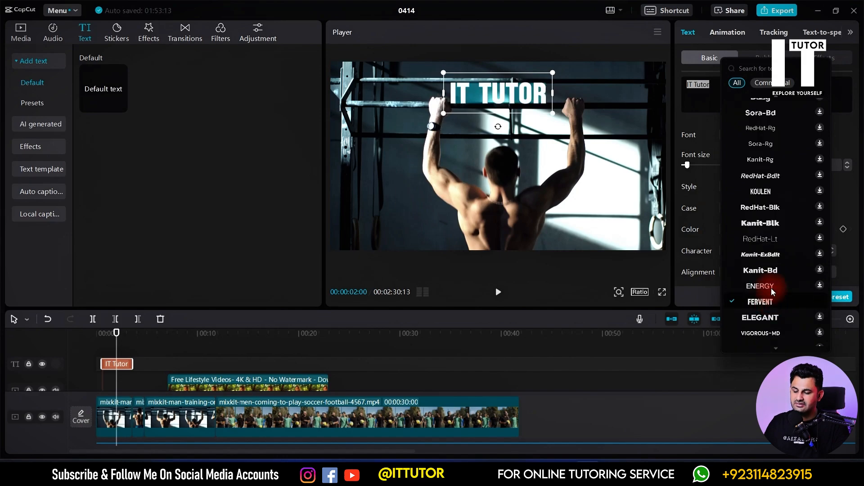
{"action": "left_click", "coordinate": [767, 317]}
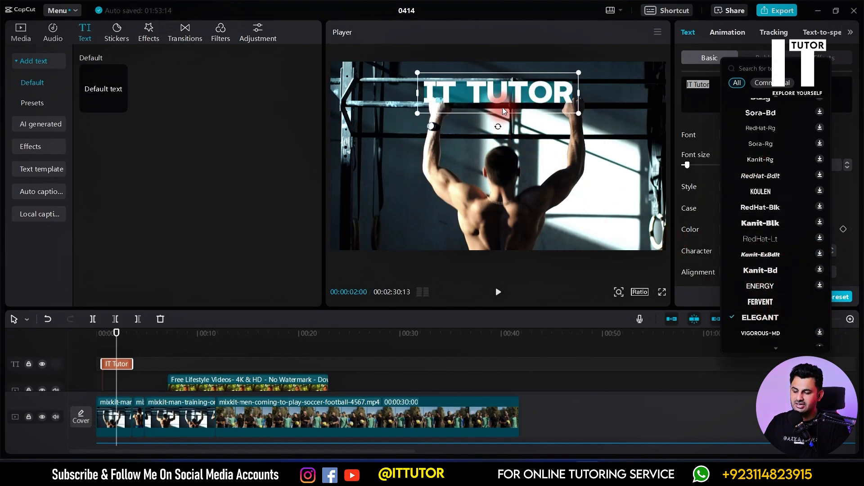
{"action": "scroll", "coordinate": [763, 212], "scroll_direction": "down", "scroll_amount": 3}
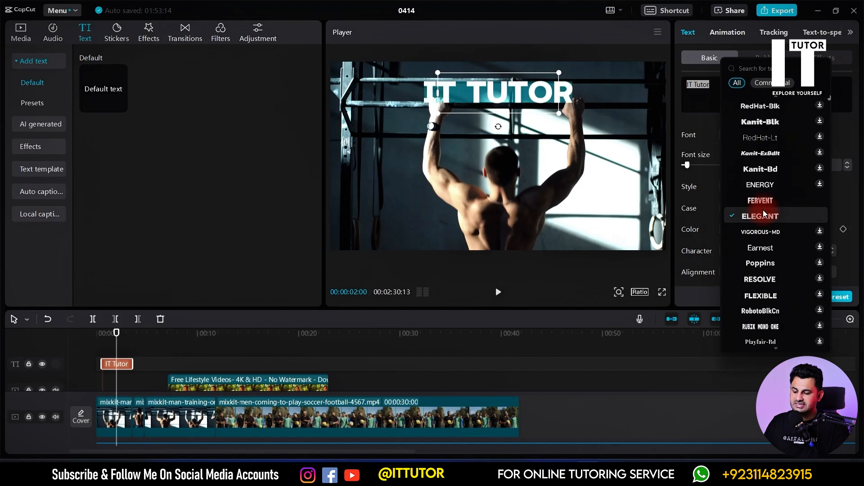
{"action": "left_click", "coordinate": [763, 277]}
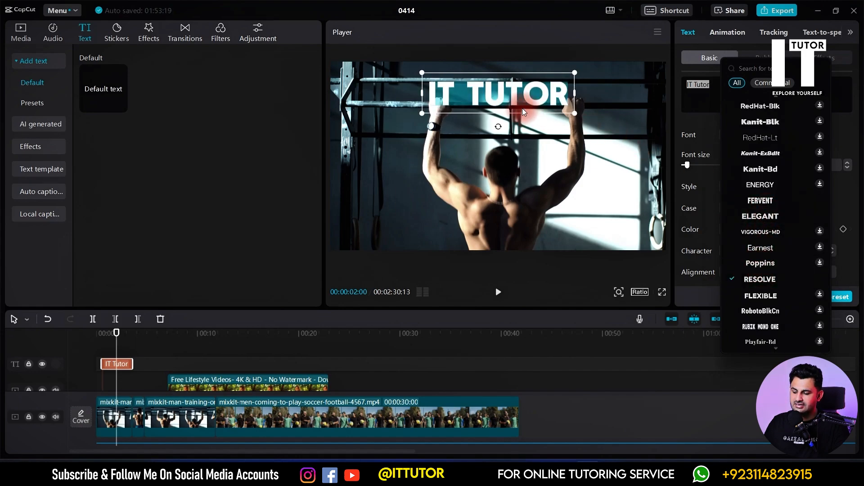
- Set the IT Tutor title's font to Flexible
{"action": "scroll", "coordinate": [774, 296], "scroll_direction": "up", "scroll_amount": 5}
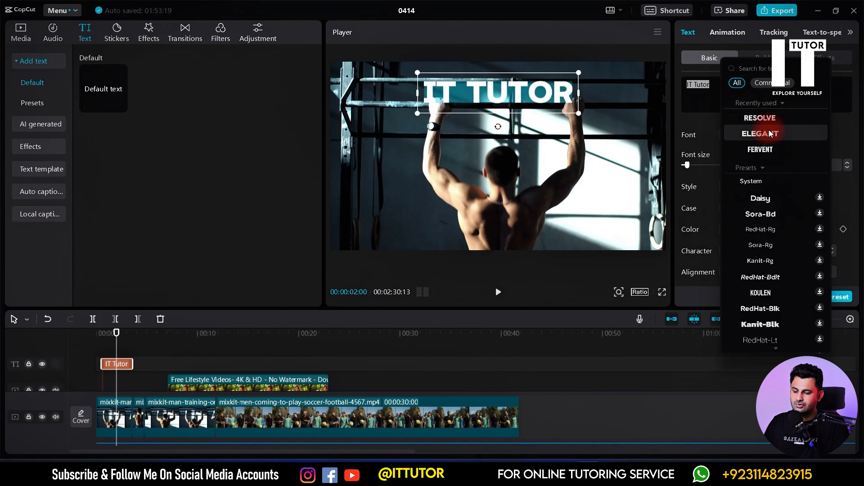
{"action": "scroll", "coordinate": [770, 231], "scroll_direction": "down", "scroll_amount": 5}
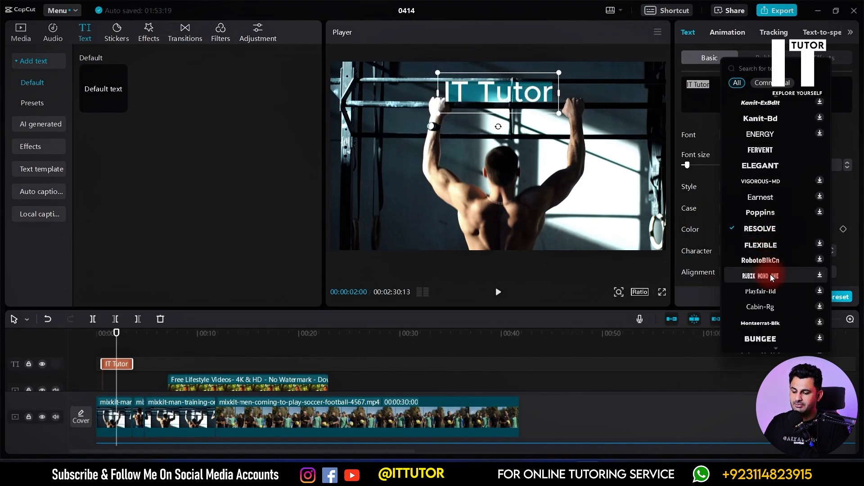
{"action": "left_click", "coordinate": [773, 245]}
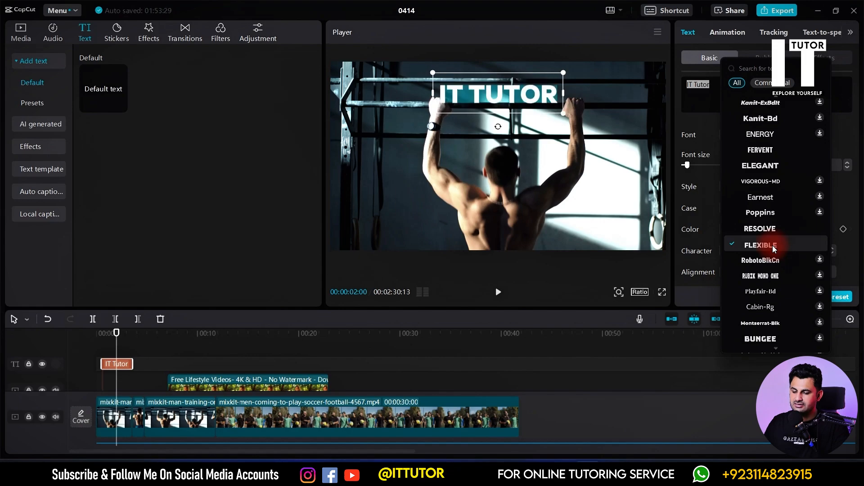
{"action": "left_click", "coordinate": [610, 243]}
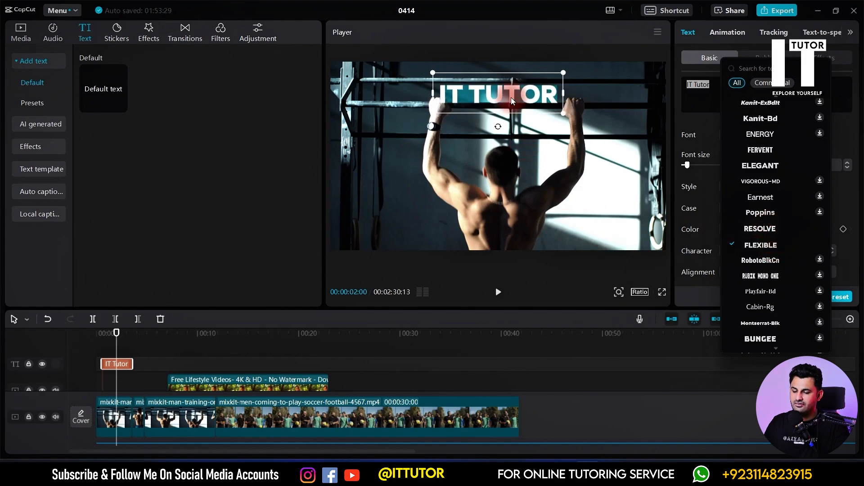
{"action": "left_click", "coordinate": [528, 104]}
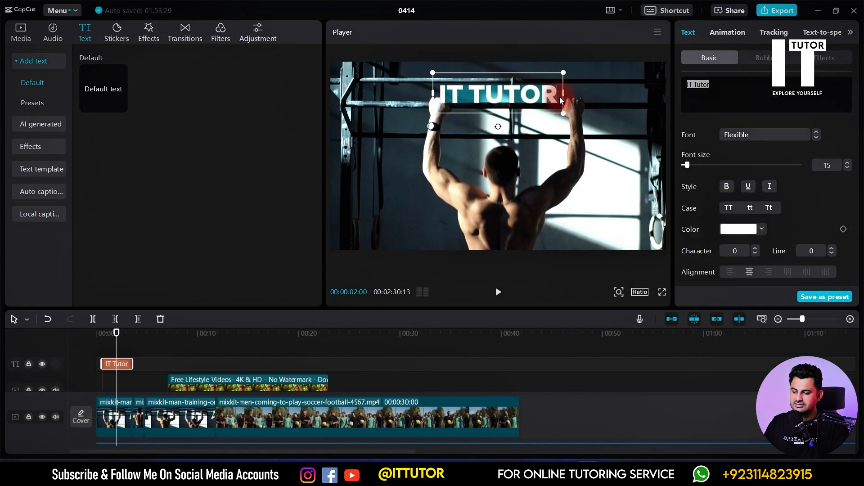
- Compare the editing options offered for the first video clip with those for the IT Tutor text clip
{"action": "left_click", "coordinate": [546, 190]}
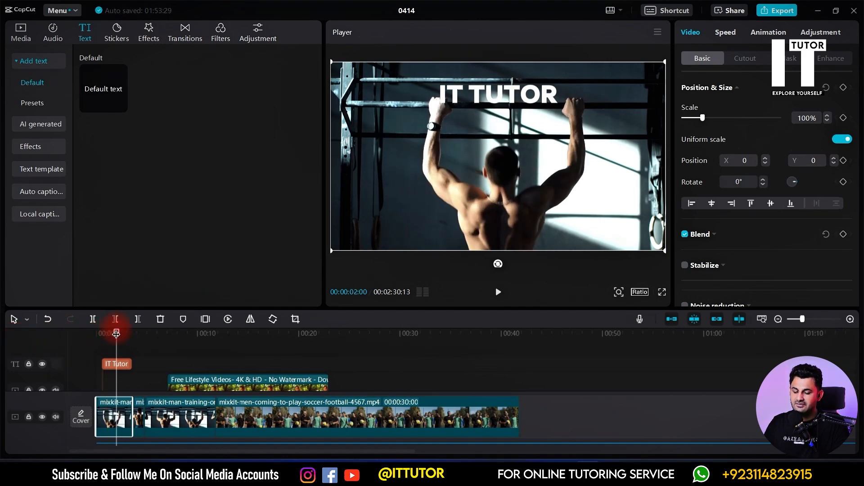
{"action": "left_click_drag", "start_coordinate": [116, 333], "coordinate": [109, 334]}
{"action": "left_click", "coordinate": [116, 365]}
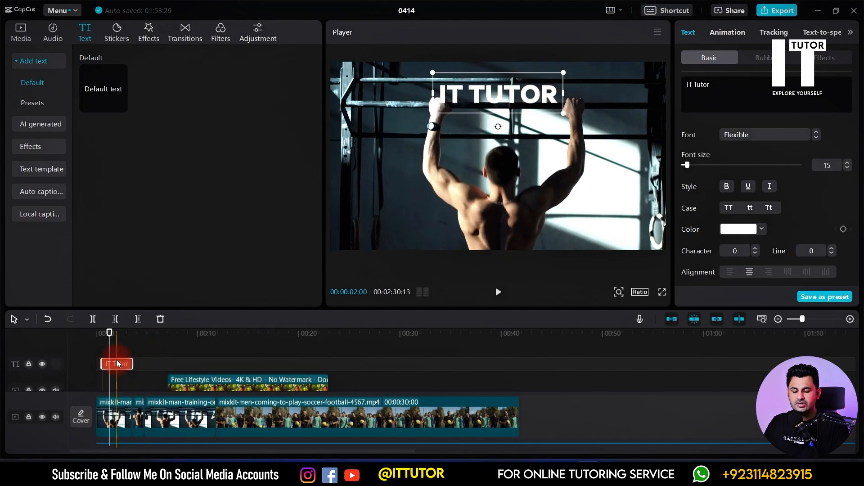
{"action": "scroll", "coordinate": [266, 372], "scroll_direction": "down", "scroll_amount": 2}
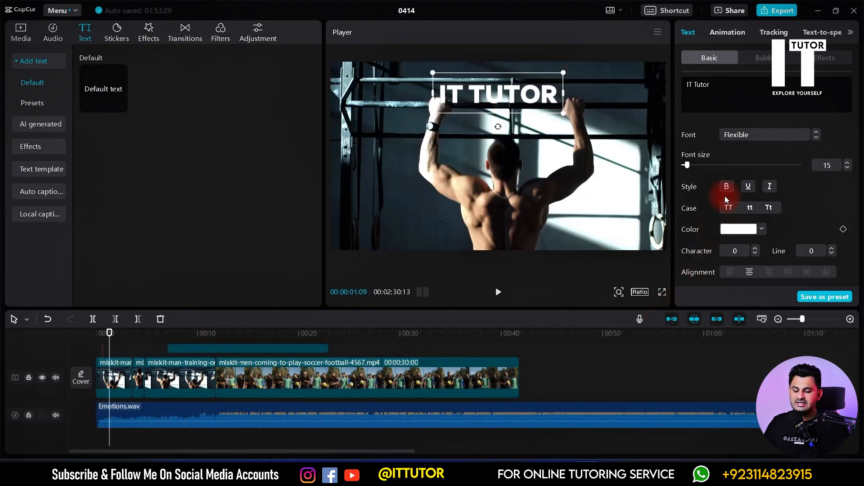
{"action": "scroll", "coordinate": [279, 362], "scroll_direction": "up", "scroll_amount": 2}
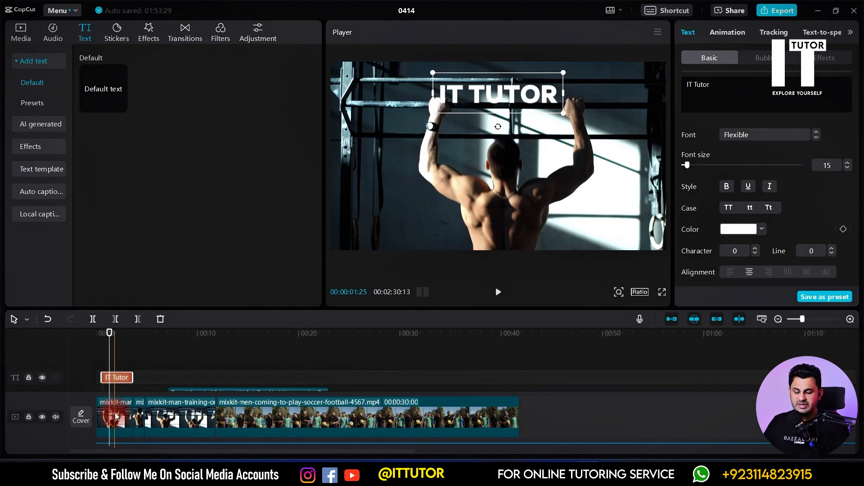
{"action": "scroll", "coordinate": [145, 380], "scroll_direction": "down", "scroll_amount": 2}
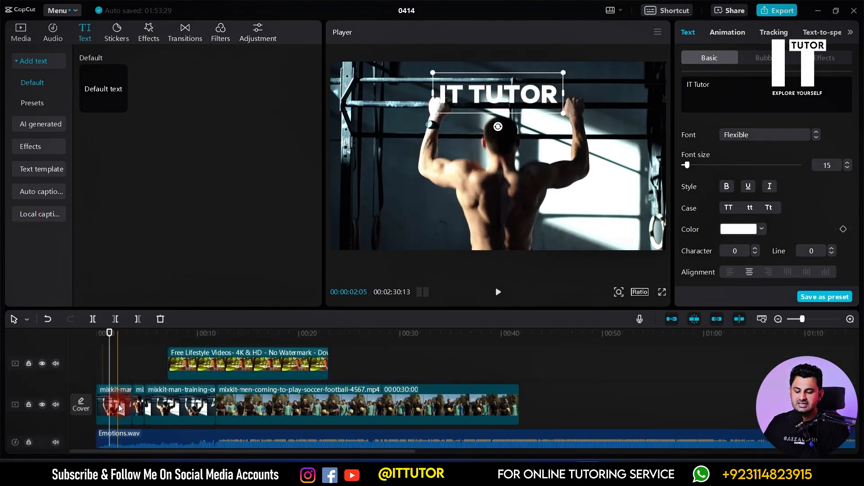
{"action": "left_click", "coordinate": [118, 404]}
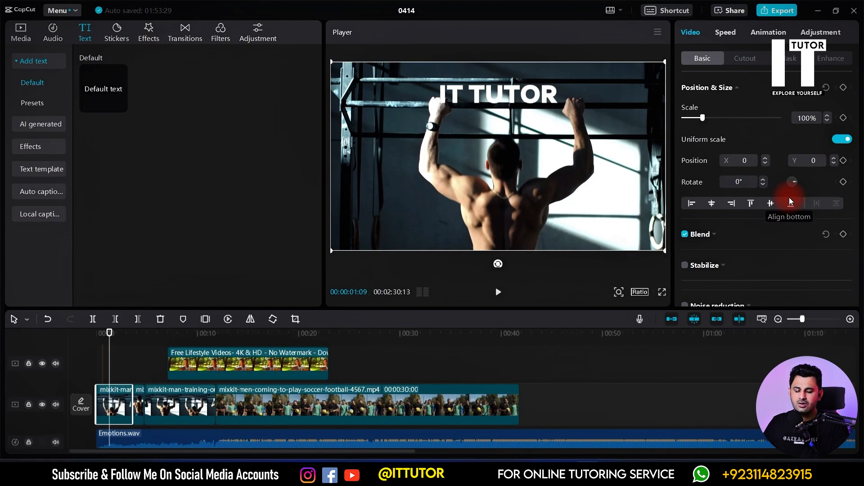
{"action": "scroll", "coordinate": [245, 363], "scroll_direction": "up", "scroll_amount": 1}
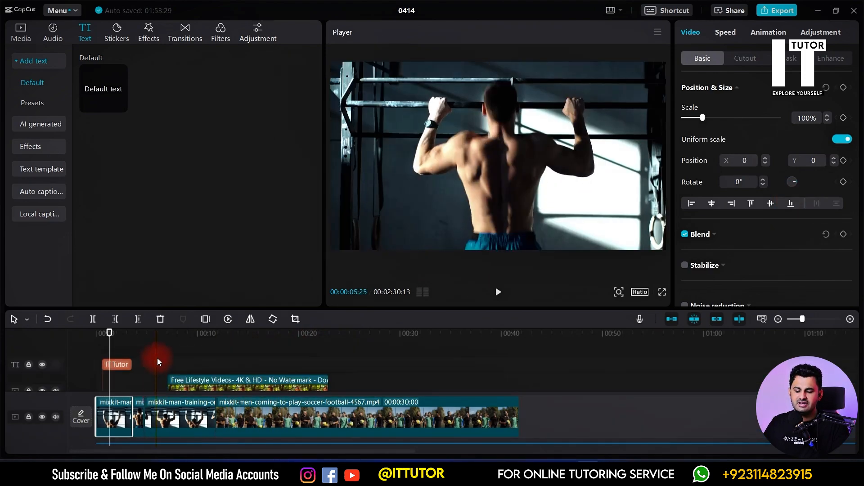
- Set the IT Tutor title's font size to 14 and enlarge it in the preview to about twice its width
{"action": "left_click", "coordinate": [116, 364]}
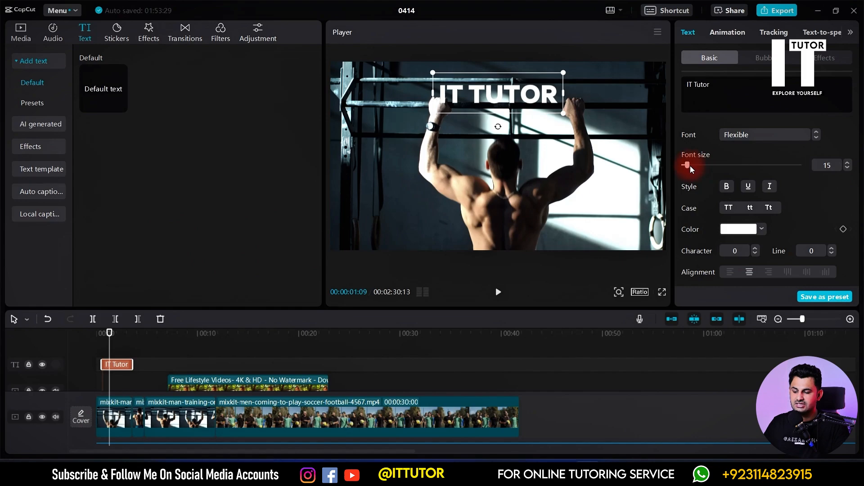
{"action": "mouse_move", "coordinate": [690, 166]}
{"action": "left_mouse_down"}
{"action": "mouse_move", "coordinate": [829, 172]}
{"action": "mouse_move", "coordinate": [676, 170]}
{"action": "mouse_move", "coordinate": [732, 173]}
{"action": "mouse_move", "coordinate": [688, 176]}
{"action": "mouse_move", "coordinate": [687, 165]}
{"action": "mouse_move", "coordinate": [716, 164]}
{"action": "mouse_move", "coordinate": [688, 172]}
{"action": "left_mouse_up"}
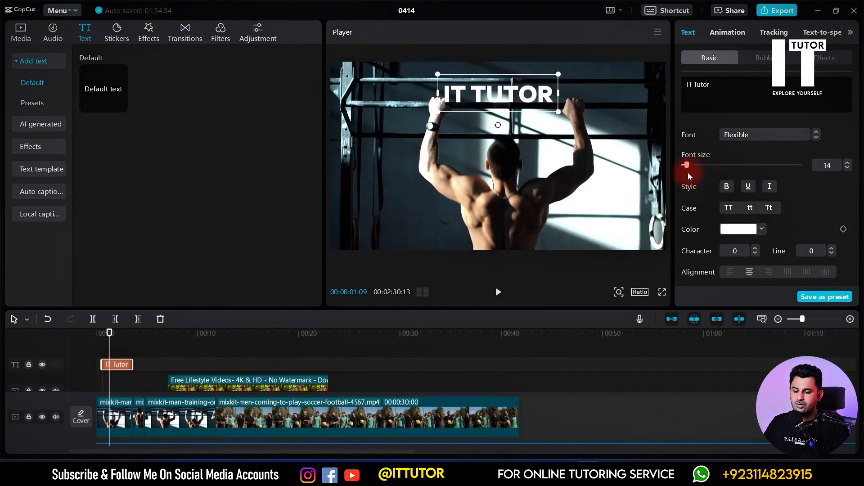
{"action": "left_click_drag", "start_coordinate": [587, 128], "coordinate": [630, 144]}
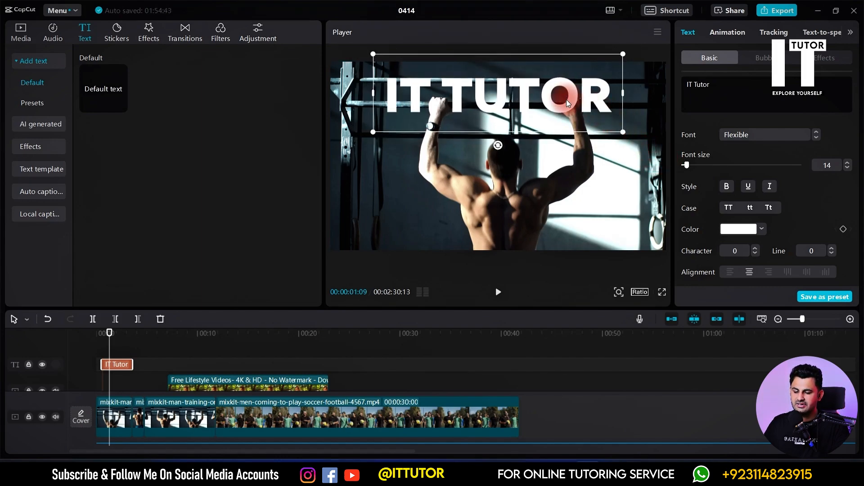
- Scale the title down to about three quarters of its width and place it centred against the frame's upper edge
{"action": "mouse_move", "coordinate": [566, 98]}
{"action": "left_mouse_down"}
{"action": "mouse_move", "coordinate": [568, 110]}
{"action": "mouse_move", "coordinate": [549, 106]}
{"action": "mouse_move", "coordinate": [588, 107]}
{"action": "mouse_move", "coordinate": [563, 108]}
{"action": "mouse_move", "coordinate": [568, 102]}
{"action": "mouse_move", "coordinate": [563, 161]}
{"action": "mouse_move", "coordinate": [565, 104]}
{"action": "left_mouse_up"}
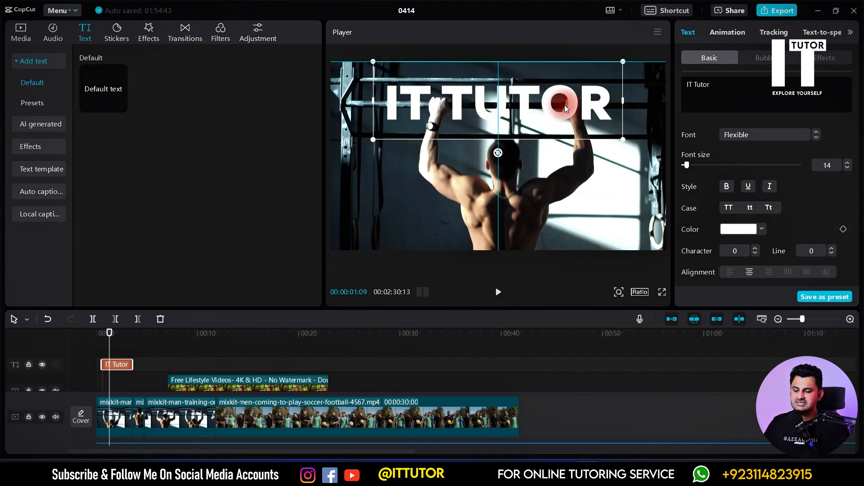
{"action": "mouse_move", "coordinate": [564, 105]}
{"action": "left_mouse_down"}
{"action": "mouse_move", "coordinate": [567, 162]}
{"action": "mouse_move", "coordinate": [566, 105]}
{"action": "mouse_move", "coordinate": [565, 112]}
{"action": "left_mouse_up"}
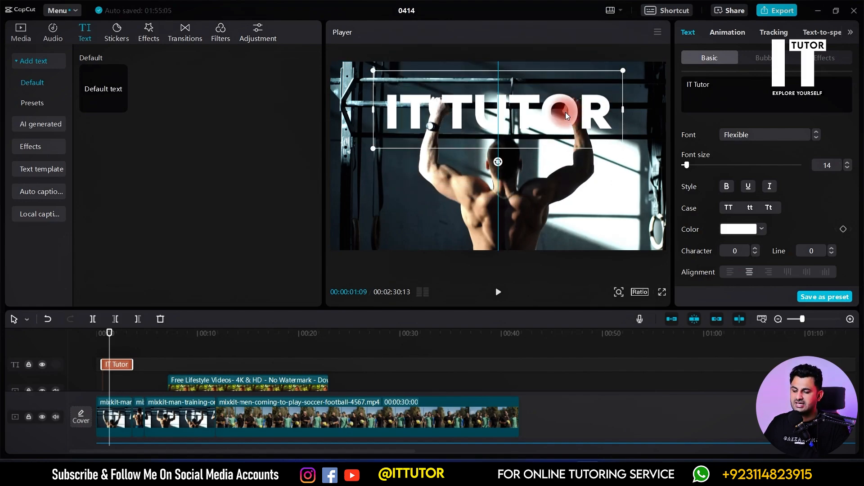
{"action": "left_click_drag", "start_coordinate": [623, 70], "coordinate": [583, 89]}
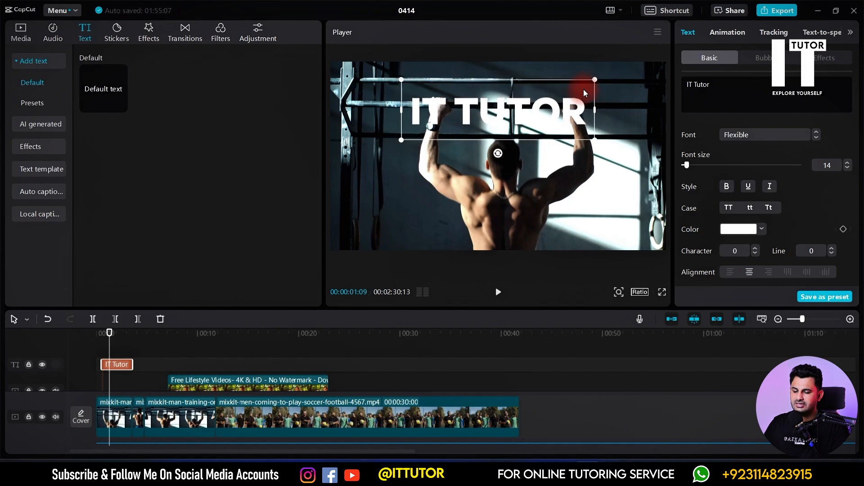
{"action": "left_click_drag", "start_coordinate": [517, 111], "coordinate": [511, 101]}
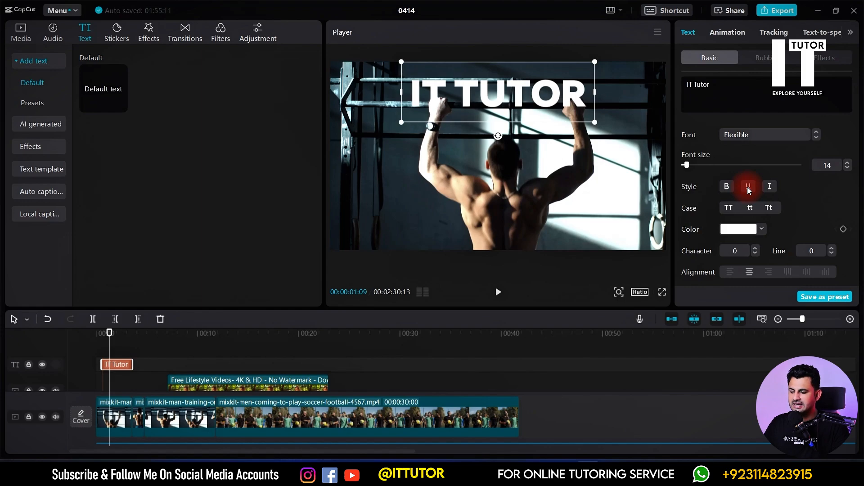
{"action": "left_click", "coordinate": [768, 187]}
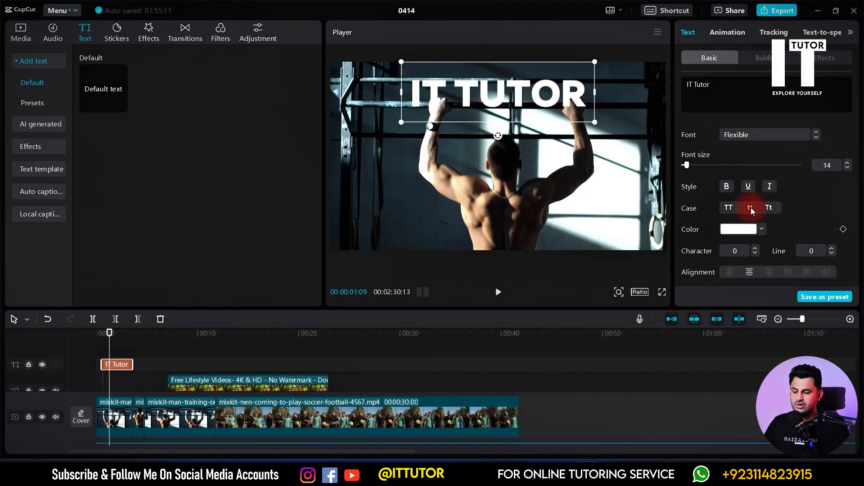
{"action": "left_click", "coordinate": [767, 207]}
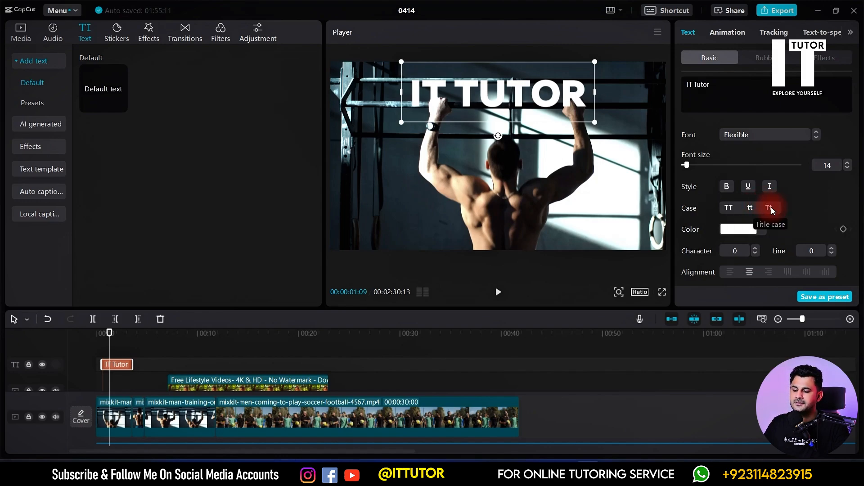
{"action": "left_click", "coordinate": [729, 207]}
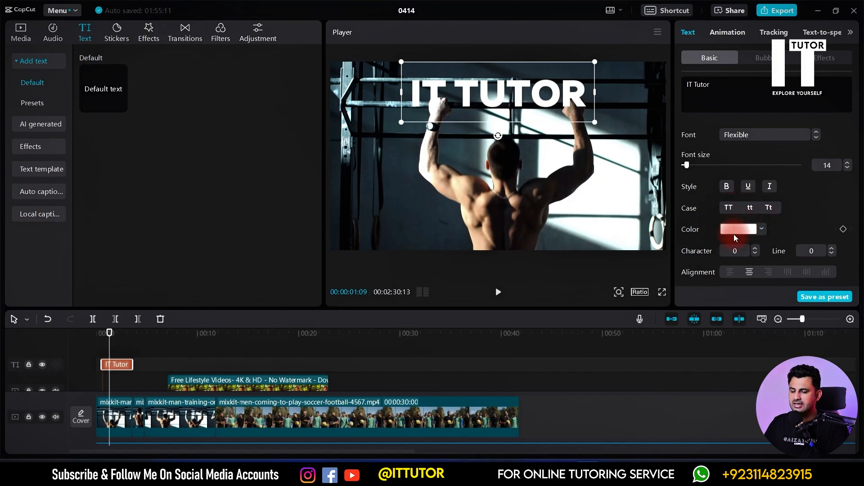
- Try several red shades on the IT Tutor title, ending on the muted red B83737
{"action": "left_click", "coordinate": [747, 231]}
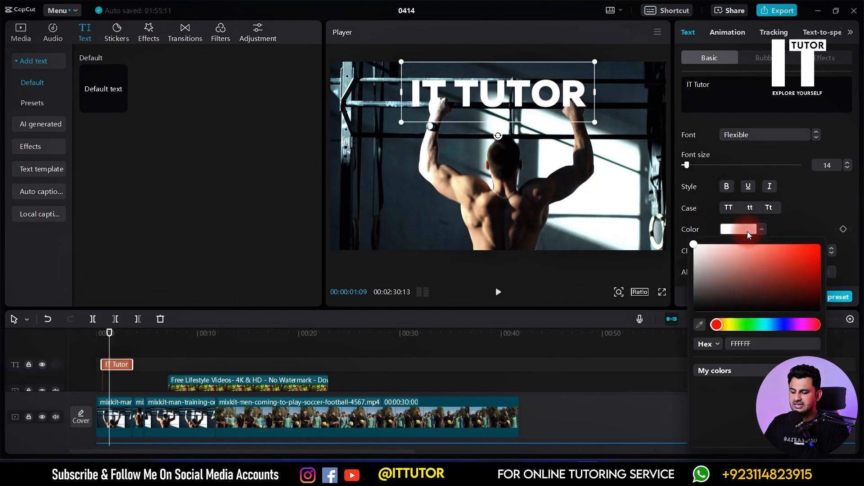
{"action": "left_click", "coordinate": [791, 261]}
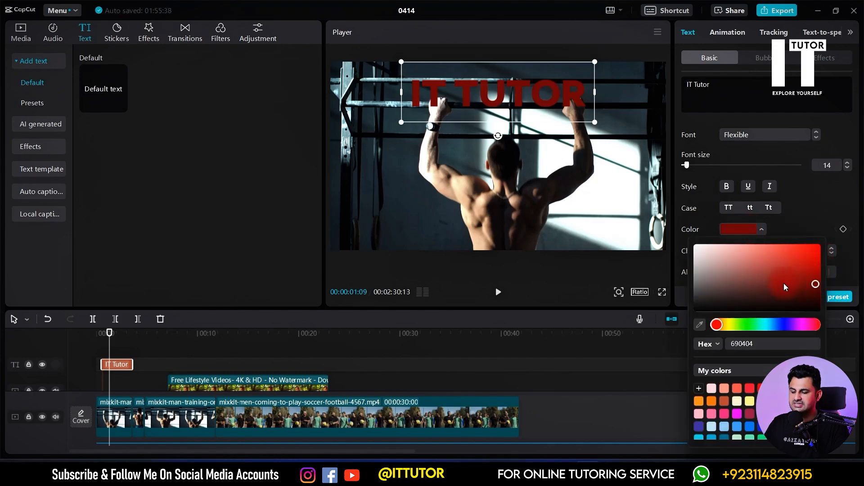
{"action": "left_click", "coordinate": [733, 300]}
{"action": "left_click", "coordinate": [731, 260]}
{"action": "left_click", "coordinate": [743, 261]}
{"action": "left_click", "coordinate": [783, 263]}
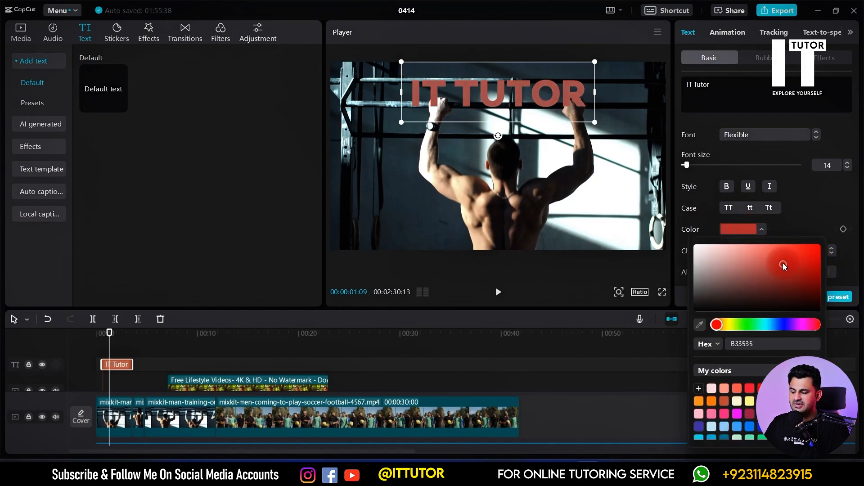
- Try ready-made palette colours on the title, including lavender C5C4FF and peach FFD9C6, ending with pure red FF0000
{"action": "scroll", "coordinate": [725, 409], "scroll_direction": "down", "scroll_amount": 3}
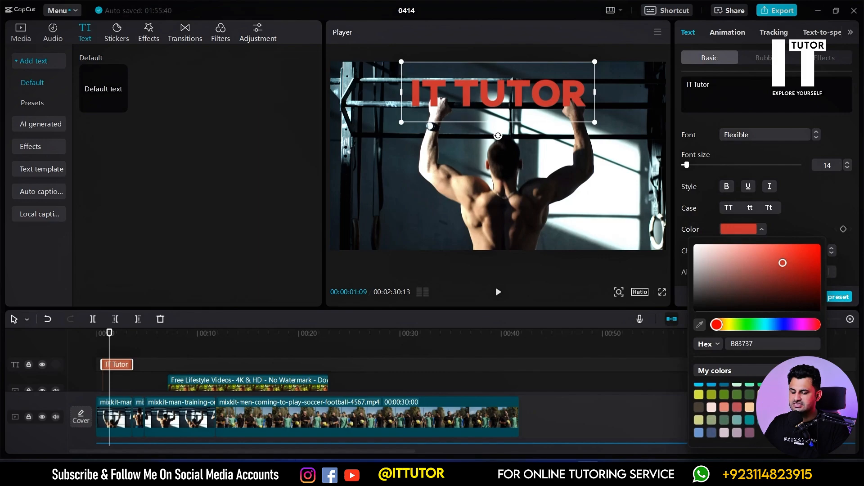
{"action": "scroll", "coordinate": [725, 409], "scroll_direction": "up", "scroll_amount": 3}
{"action": "left_click", "coordinate": [762, 414]}
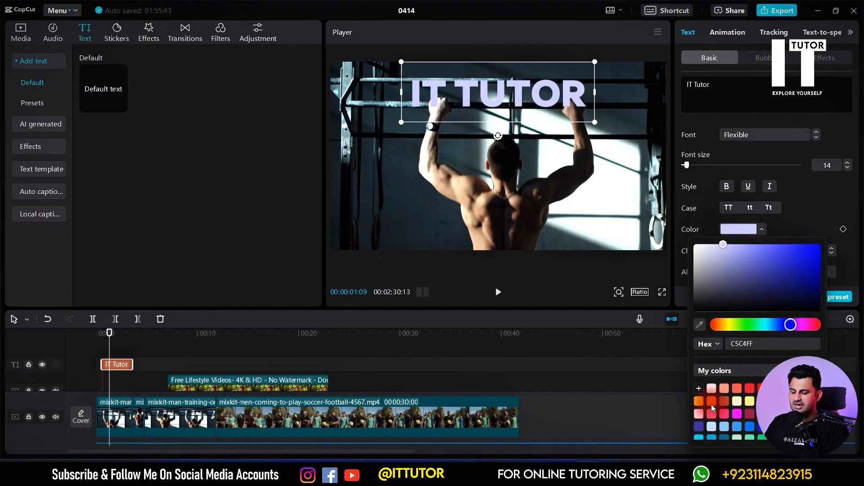
{"action": "left_click", "coordinate": [749, 401]}
{"action": "left_click", "coordinate": [762, 389]}
{"action": "left_click", "coordinate": [787, 388]}
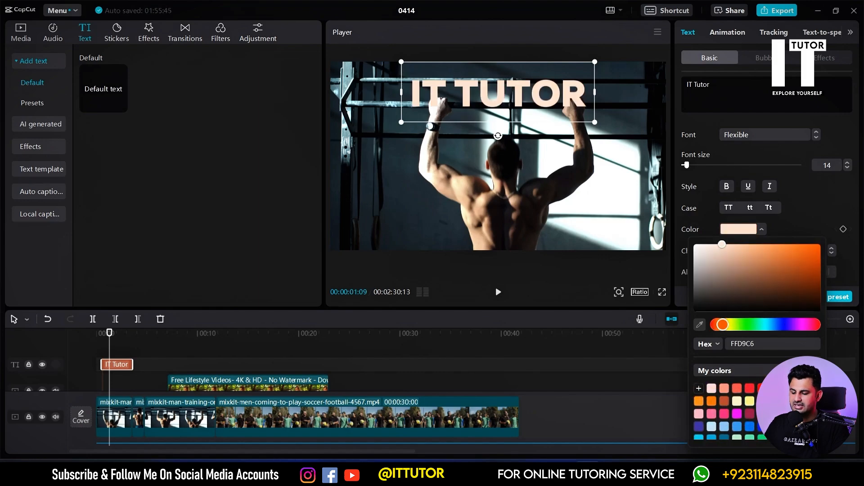
{"action": "left_click", "coordinate": [761, 389]}
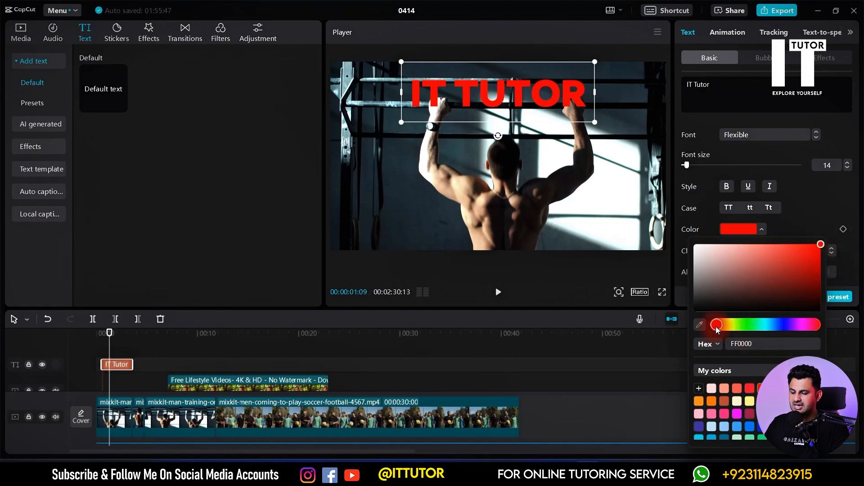
- Set the IT Tutor title's colour to the bright green 00FF4B
{"action": "left_click_drag", "start_coordinate": [726, 324], "coordinate": [707, 335]}
{"action": "scroll", "coordinate": [752, 414], "scroll_direction": "down", "scroll_amount": 2}
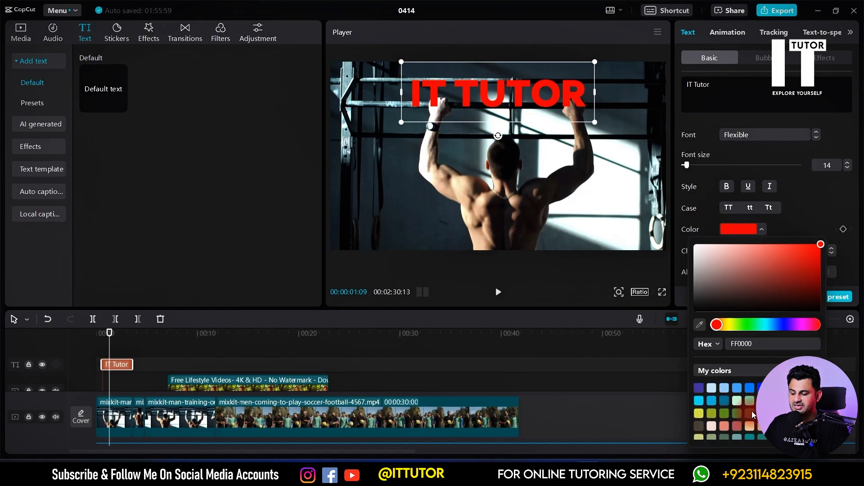
{"action": "left_click", "coordinate": [762, 422]}
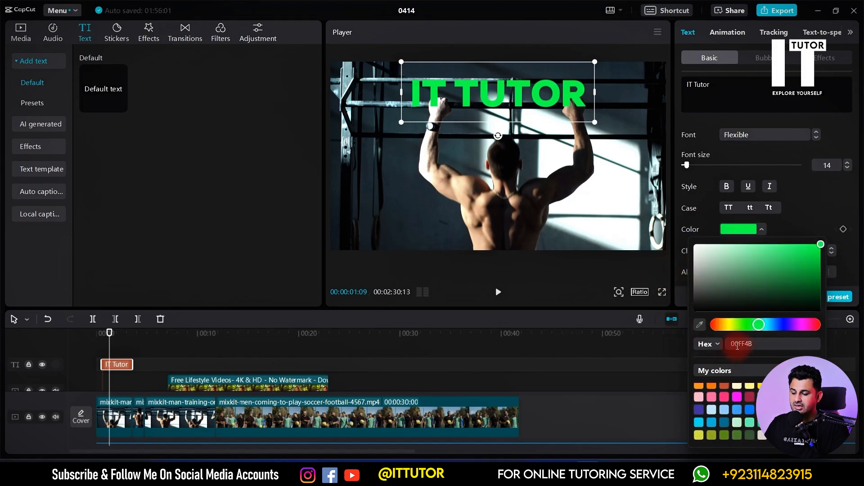
{"action": "left_click", "coordinate": [817, 212]}
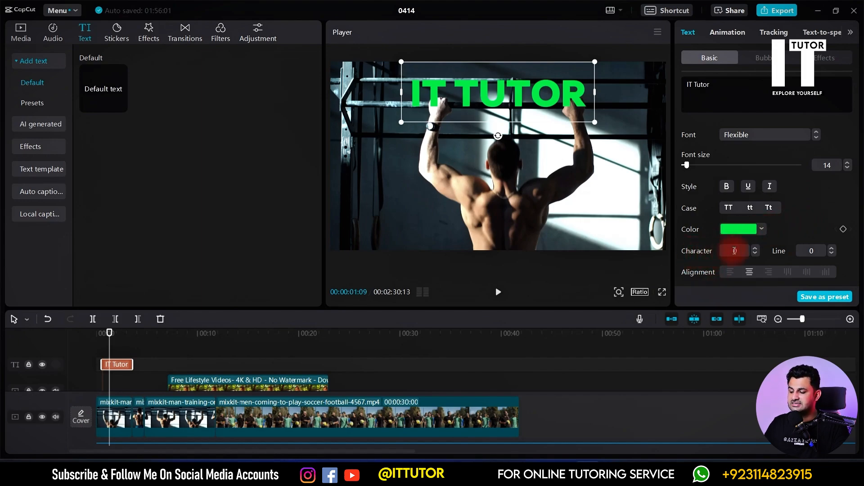
- Widen the title's character spacing to 8
{"action": "left_click", "coordinate": [754, 248]}
{"action": "left_click", "coordinate": [755, 248]}
{"action": "left_click", "coordinate": [755, 248]}
{"action": "left_click", "coordinate": [755, 248]}
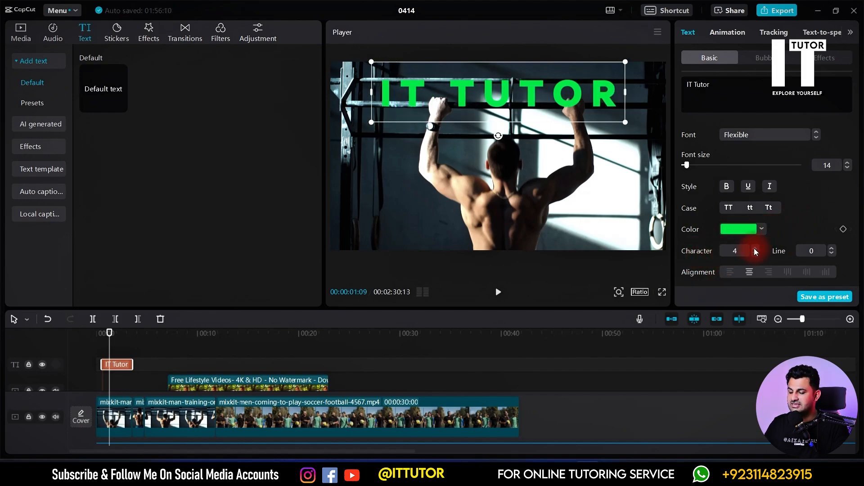
{"action": "left_click", "coordinate": [755, 248]}
{"action": "left_click", "coordinate": [755, 248]}
{"action": "left_click", "coordinate": [755, 248]}
{"action": "left_click", "coordinate": [755, 248]}
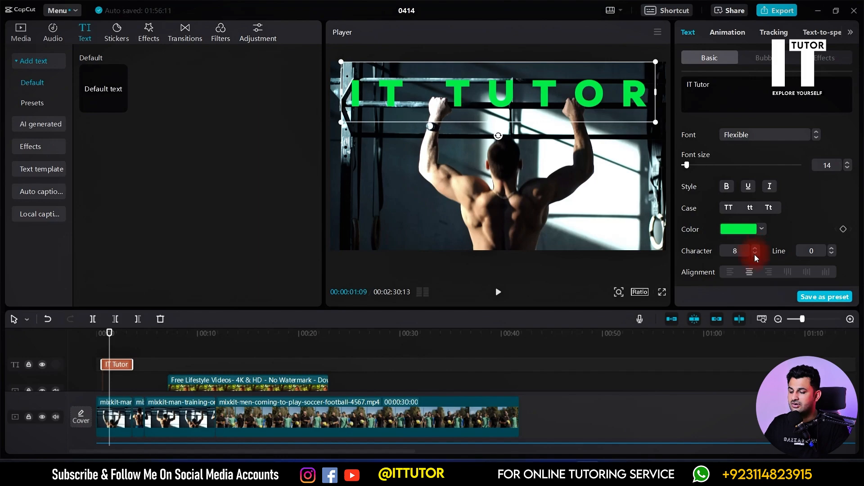
- Tighten the title's character spacing to -10 so the letters overlap
{"action": "left_click", "coordinate": [755, 254]}
{"action": "left_click", "coordinate": [754, 253]}
{"action": "left_click", "coordinate": [755, 254]}
{"action": "left_click", "coordinate": [754, 254]}
{"action": "left_click", "coordinate": [754, 254]}
{"action": "left_click", "coordinate": [755, 254]}
{"action": "left_click", "coordinate": [755, 254]}
{"action": "left_click", "coordinate": [755, 253]}
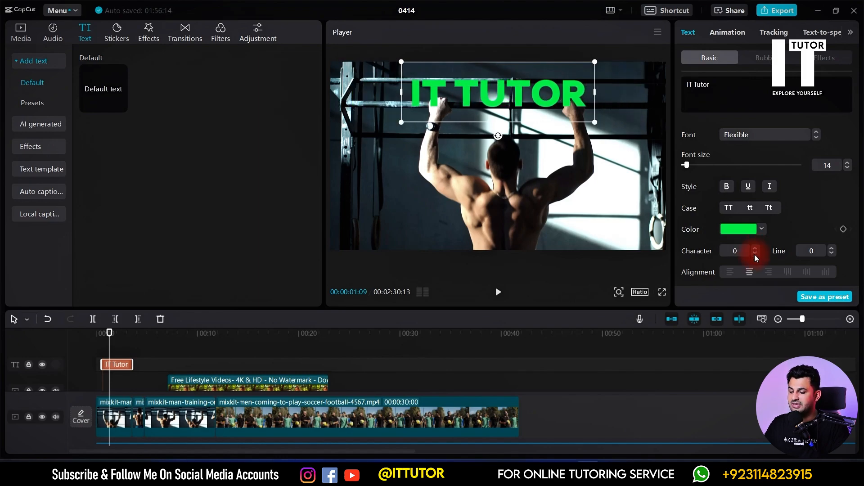
{"action": "left_click", "coordinate": [755, 254]}
{"action": "left_click", "coordinate": [755, 253]}
{"action": "left_click", "coordinate": [755, 254]}
{"action": "left_click", "coordinate": [755, 254]}
{"action": "left_click", "coordinate": [755, 254]}
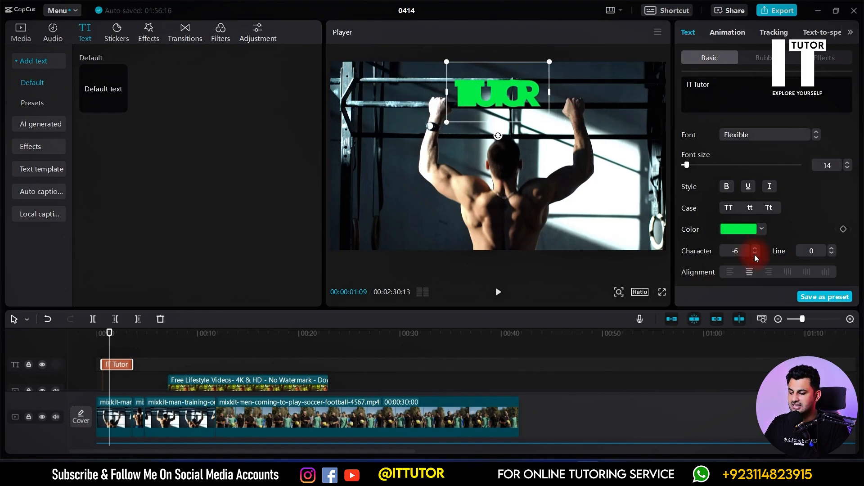
{"action": "left_click", "coordinate": [755, 254]}
{"action": "left_click", "coordinate": [755, 254]}
{"action": "left_click", "coordinate": [755, 254]}
{"action": "left_click", "coordinate": [755, 254]}
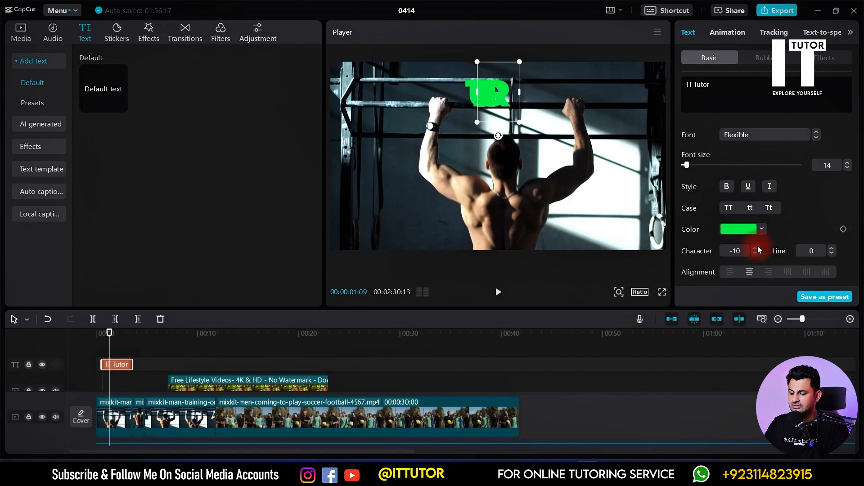
- Bring the title's character spacing back to 0
{"action": "left_click", "coordinate": [755, 247]}
{"action": "left_click", "coordinate": [756, 248]}
{"action": "left_click", "coordinate": [756, 248]}
{"action": "left_click", "coordinate": [755, 247]}
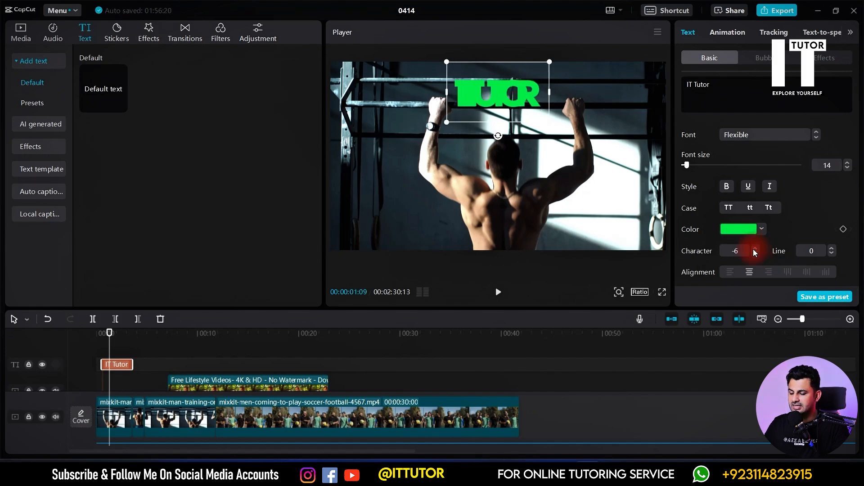
{"action": "left_click", "coordinate": [755, 249]}
{"action": "left_click", "coordinate": [754, 248]}
{"action": "left_click", "coordinate": [754, 249]}
{"action": "left_click", "coordinate": [755, 249]}
{"action": "left_click", "coordinate": [754, 249]}
{"action": "left_click", "coordinate": [754, 248]}
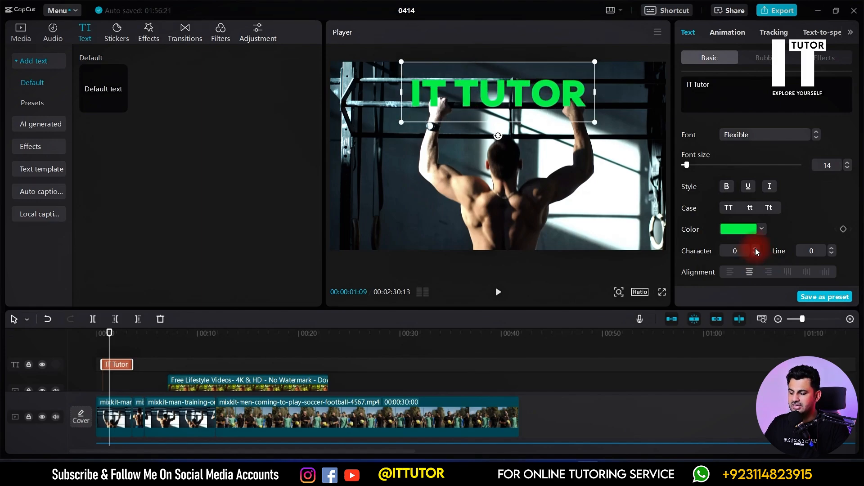
{"action": "left_click", "coordinate": [755, 253]}
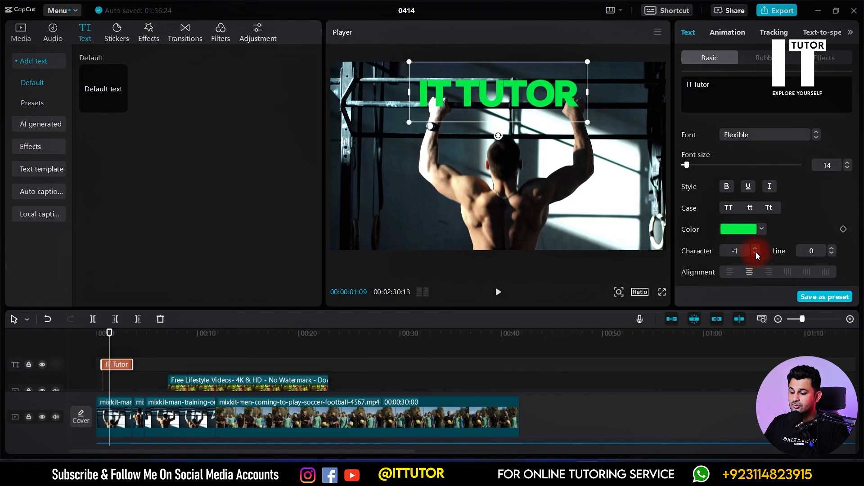
{"action": "left_click", "coordinate": [755, 248]}
{"action": "left_click", "coordinate": [756, 248]}
{"action": "left_click", "coordinate": [756, 248]}
{"action": "left_click", "coordinate": [755, 247]}
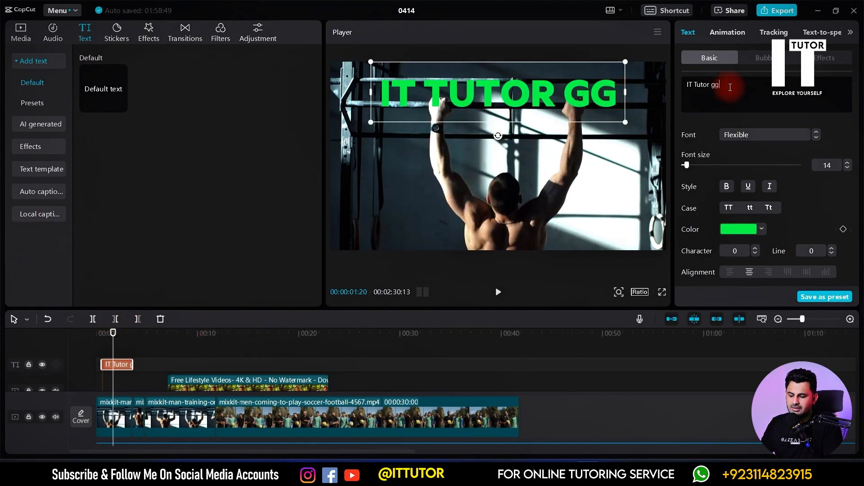
- Add two more lines, ijkjkjk and jkjkjk, below IT Tutor gg in the title text
{"action": "key", "text": "Return"}
{"action": "type", "text": "ijkjkjk"}
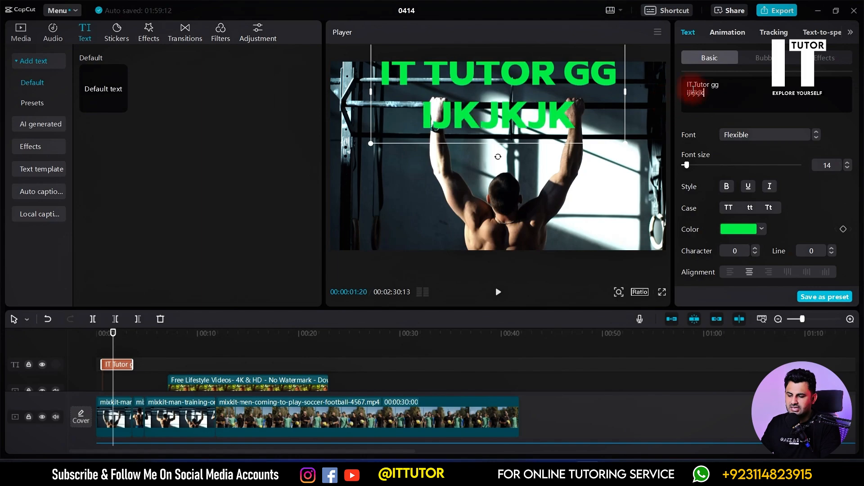
{"action": "key", "text": "Return"}
{"action": "type", "text": "jkjkjk"}
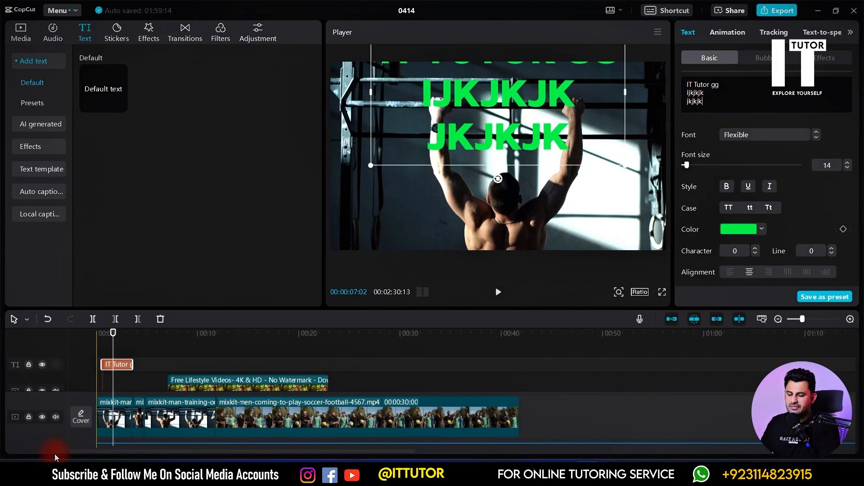
- Place the playhead at about 00:00:01:26 within the title clip and lower the three-line title so it sits fully inside the frame
{"action": "left_click", "coordinate": [132, 374]}
{"action": "left_click", "coordinate": [128, 366]}
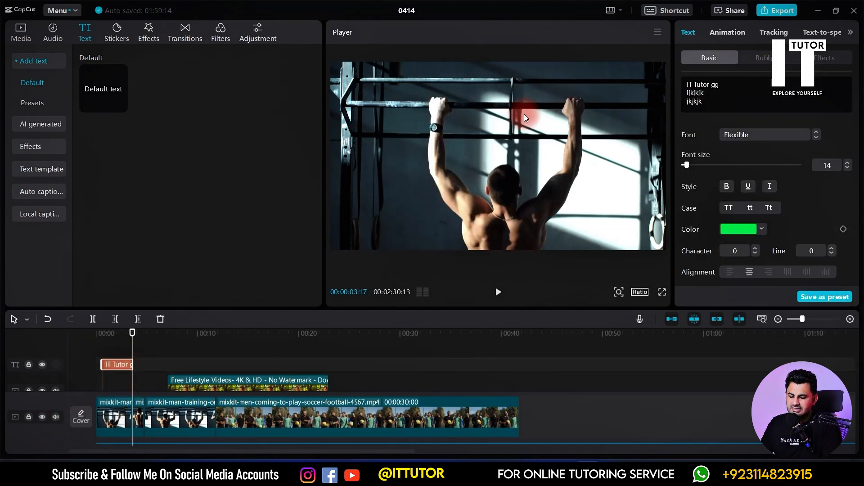
{"action": "left_click", "coordinate": [144, 336]}
{"action": "left_click", "coordinate": [115, 334]}
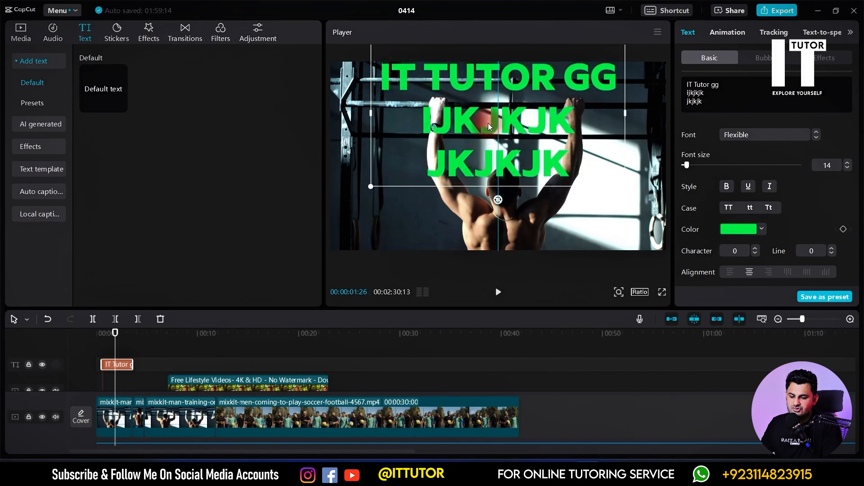
{"action": "left_click_drag", "start_coordinate": [487, 123], "coordinate": [489, 133]}
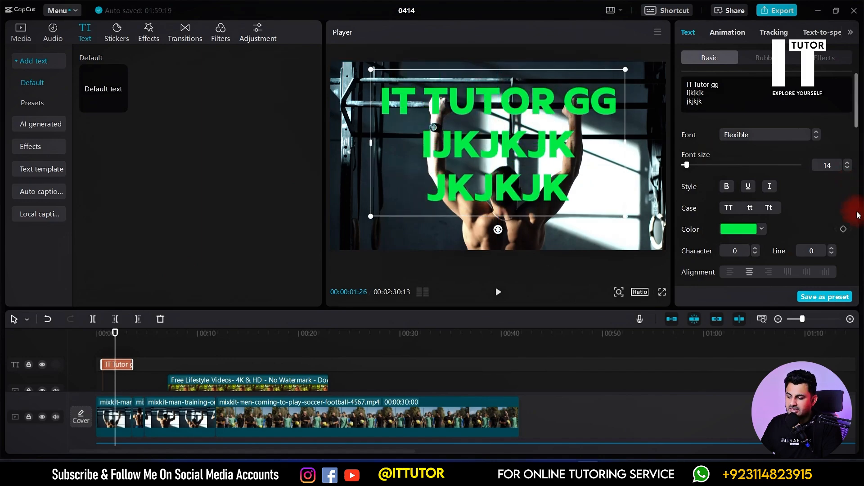
- Try wider line spacing on the three-line title and return it to 0
{"action": "left_click", "coordinate": [832, 249]}
{"action": "left_click", "coordinate": [833, 249]}
{"action": "left_click", "coordinate": [832, 249]}
{"action": "left_click", "coordinate": [832, 248]}
{"action": "left_click", "coordinate": [832, 248]}
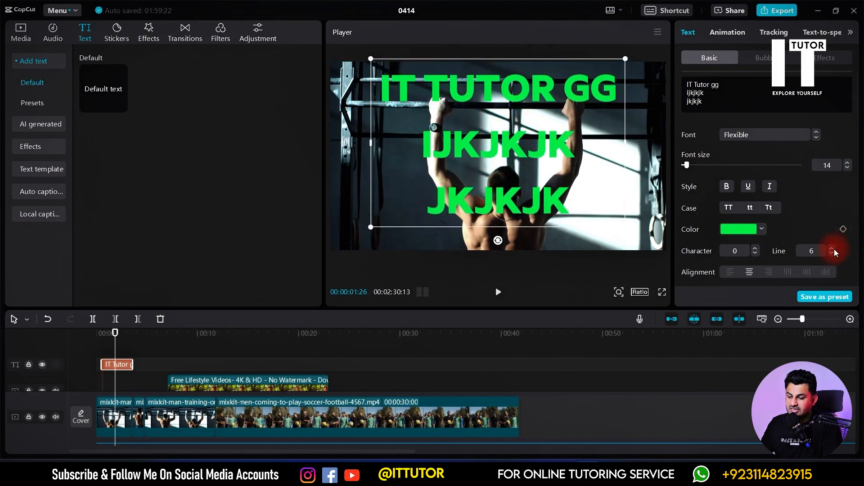
{"action": "left_click", "coordinate": [832, 248]}
{"action": "left_click", "coordinate": [833, 249]}
{"action": "left_click", "coordinate": [831, 253]}
{"action": "left_click", "coordinate": [831, 253]}
{"action": "left_click", "coordinate": [831, 254]}
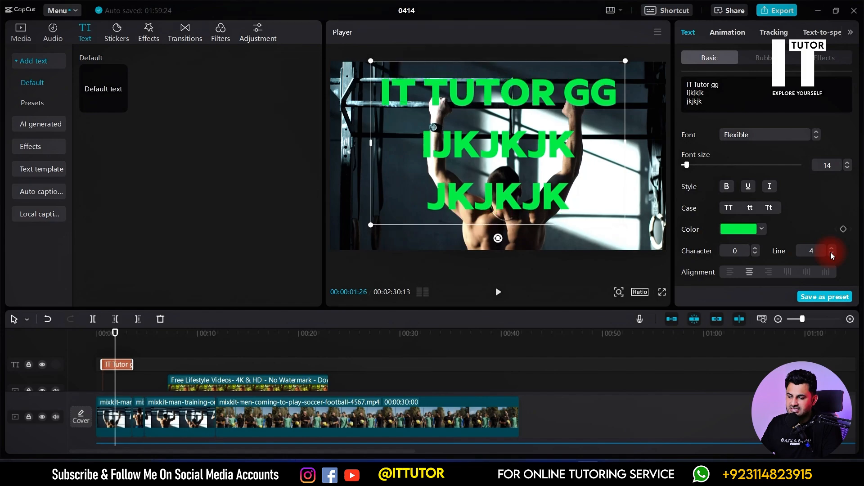
{"action": "left_click", "coordinate": [831, 254]}
{"action": "left_click", "coordinate": [832, 253]}
{"action": "left_click", "coordinate": [831, 254]}
{"action": "left_click", "coordinate": [831, 254]}
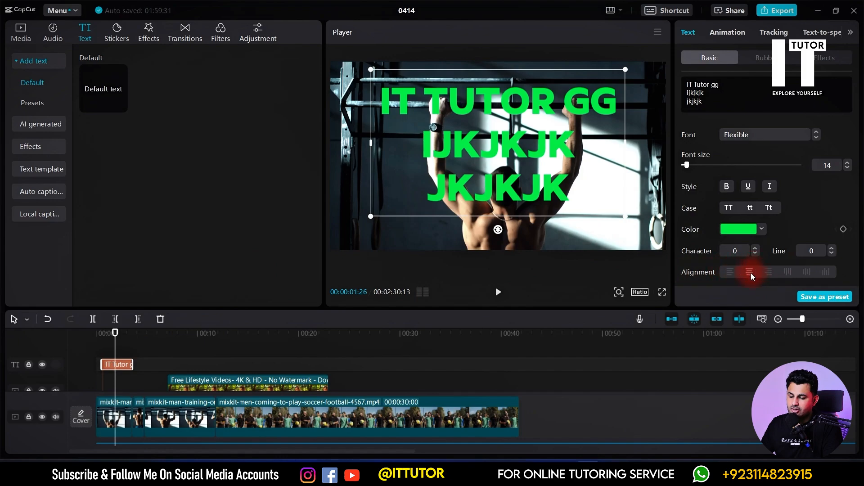
- Try left, right and the vertical text alignments on the three-line title and return it to horizontal centre alignment
{"action": "left_click", "coordinate": [727, 276]}
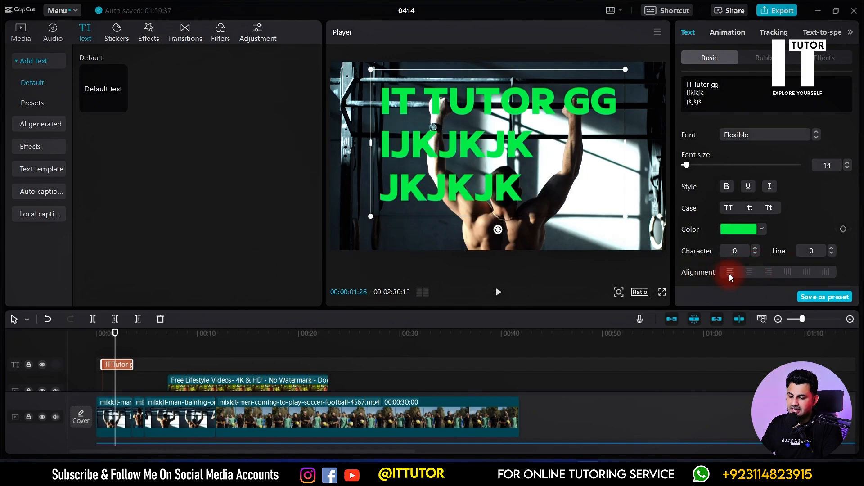
{"action": "left_click", "coordinate": [769, 272]}
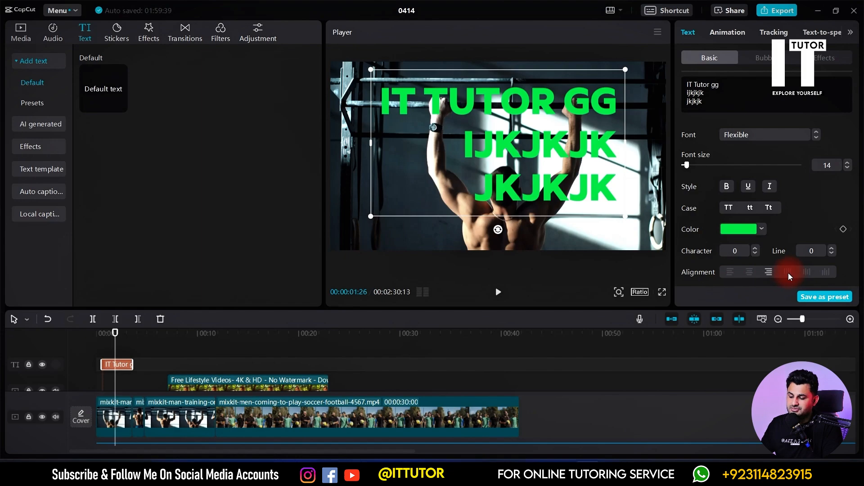
{"action": "left_click", "coordinate": [787, 272]}
{"action": "left_click", "coordinate": [806, 273]}
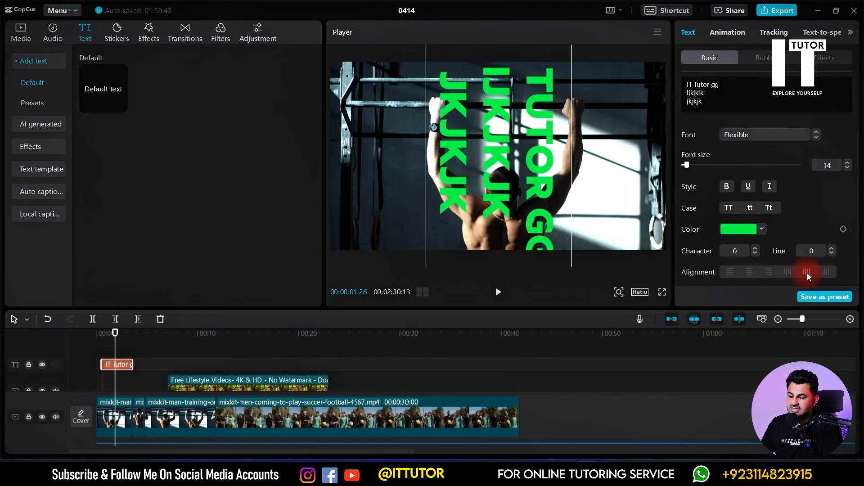
{"action": "left_click", "coordinate": [825, 273]}
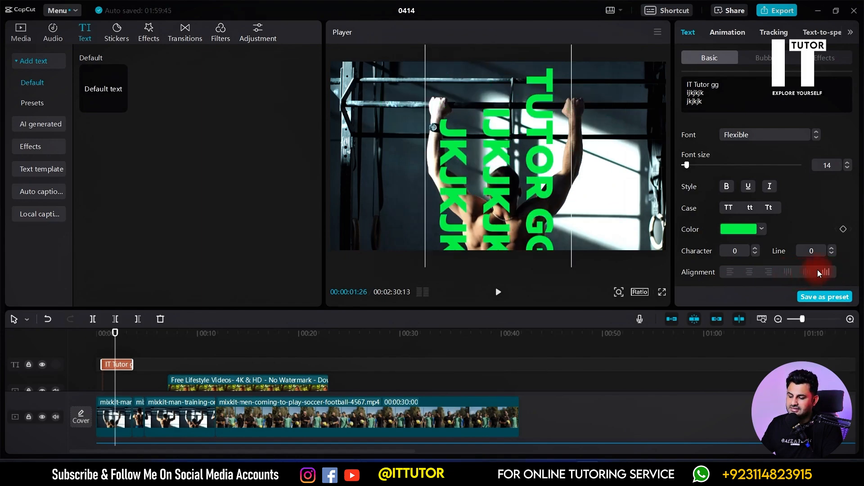
{"action": "scroll", "coordinate": [814, 211], "scroll_direction": "down", "scroll_amount": 5}
{"action": "scroll", "coordinate": [814, 211], "scroll_direction": "up", "scroll_amount": 5}
{"action": "scroll", "coordinate": [805, 213], "scroll_direction": "down", "scroll_amount": 1}
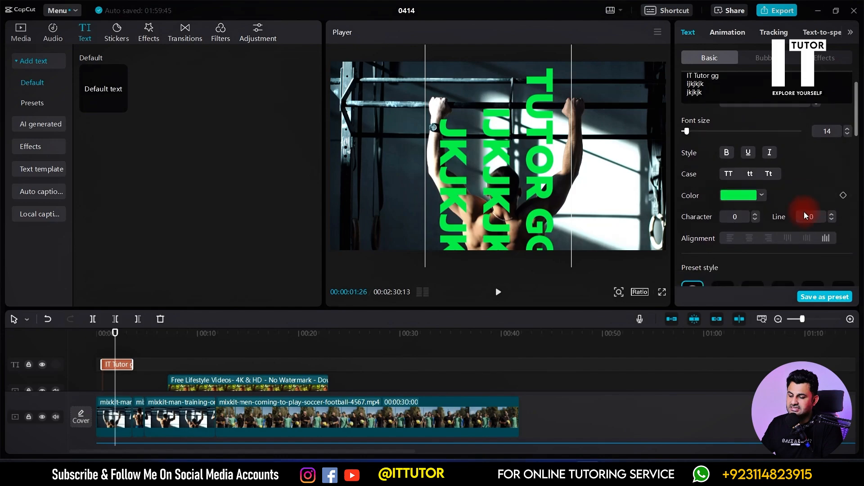
{"action": "scroll", "coordinate": [804, 216], "scroll_direction": "down", "scroll_amount": 1}
{"action": "left_click", "coordinate": [749, 233]}
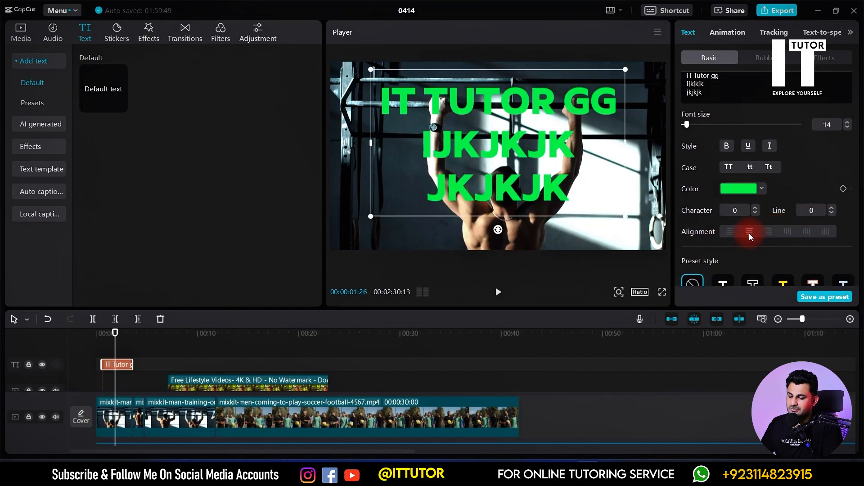
- Try the black white-outlined, yellow and pink-outlined preset styles on the three-line title
{"action": "scroll", "coordinate": [761, 225], "scroll_direction": "down", "scroll_amount": 2}
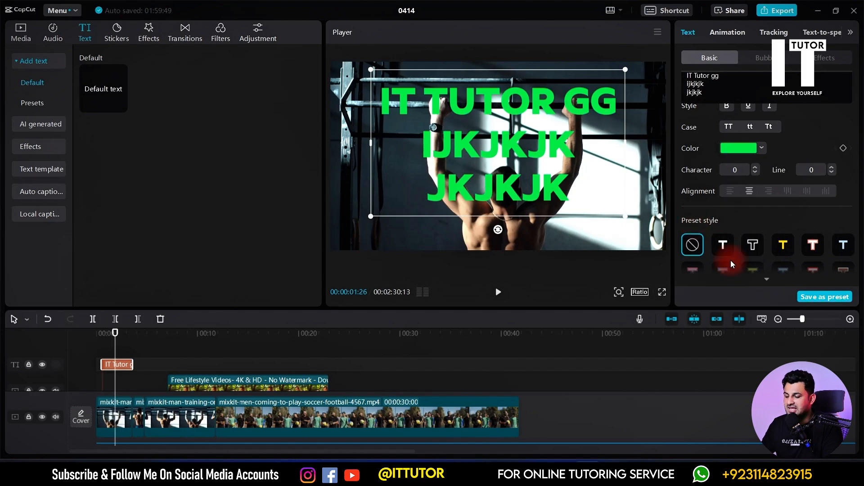
{"action": "left_click", "coordinate": [728, 243]}
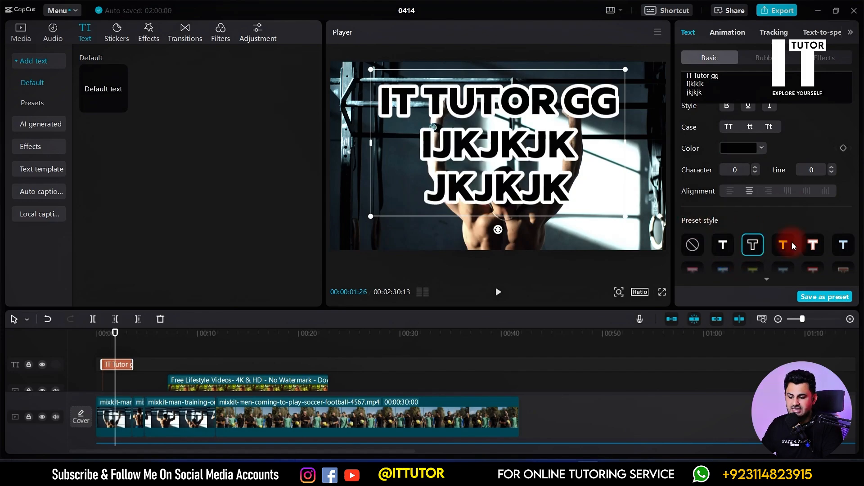
{"action": "left_click", "coordinate": [792, 242]}
{"action": "left_click", "coordinate": [820, 246]}
{"action": "scroll", "coordinate": [802, 187], "scroll_direction": "down", "scroll_amount": 3}
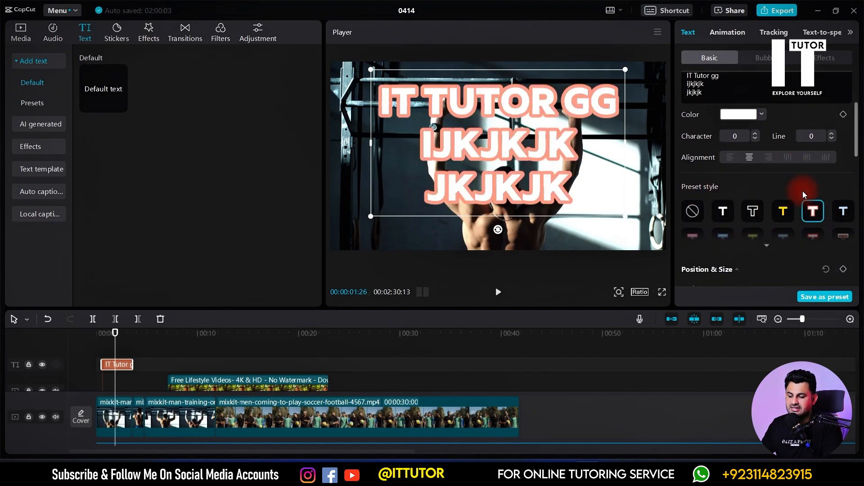
- Expand the preset styles, try the white-on-red background style and apply the orange-yellow style with a red shadow to the title
{"action": "left_click", "coordinate": [766, 200]}
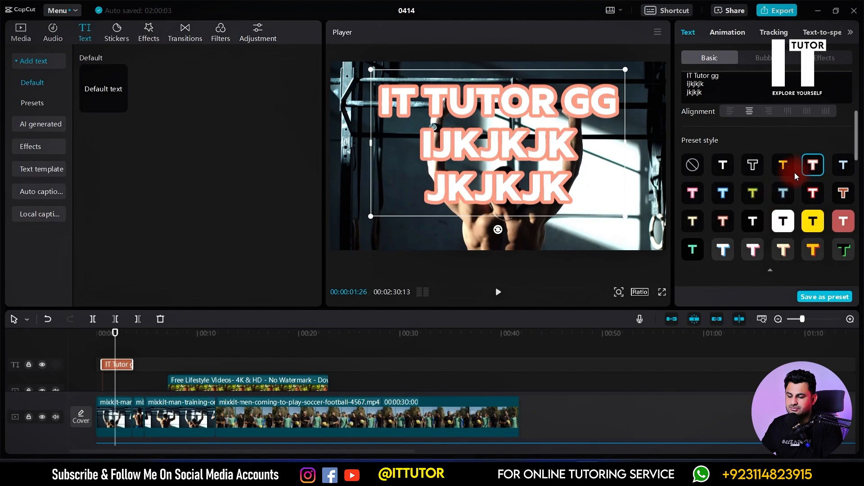
{"action": "scroll", "coordinate": [795, 171], "scroll_direction": "down", "scroll_amount": 2}
{"action": "left_click", "coordinate": [780, 184]}
{"action": "left_click", "coordinate": [837, 184]}
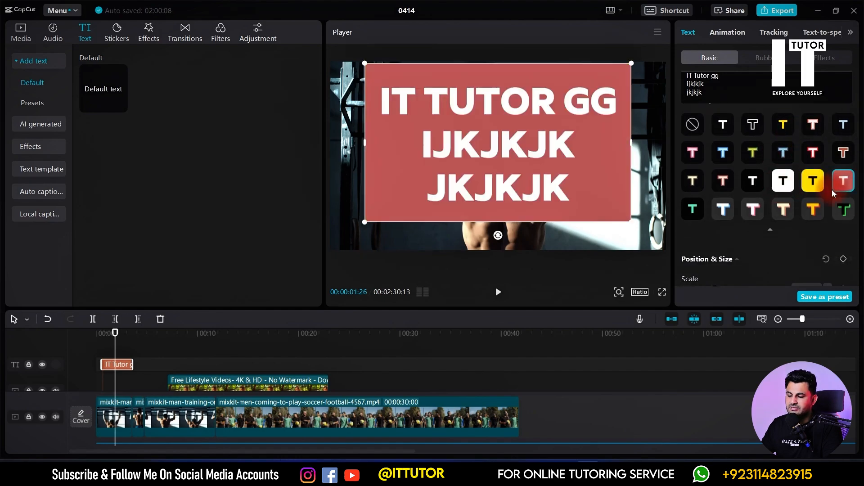
{"action": "scroll", "coordinate": [810, 184], "scroll_direction": "down", "scroll_amount": 2}
{"action": "left_click", "coordinate": [784, 169]}
{"action": "left_click", "coordinate": [815, 176]}
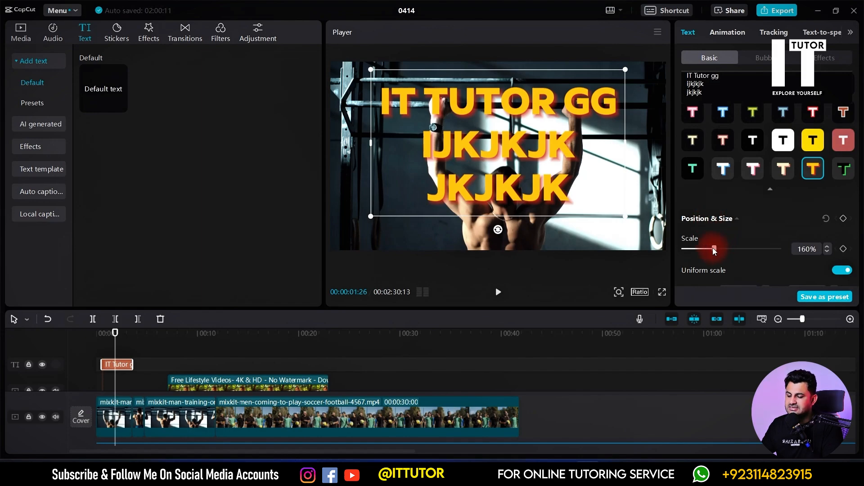
- Try a title scale of 175% and return it to 160%
{"action": "mouse_move", "coordinate": [713, 250]}
{"action": "left_mouse_down"}
{"action": "mouse_move", "coordinate": [701, 250]}
{"action": "mouse_move", "coordinate": [717, 250]}
{"action": "left_mouse_up"}
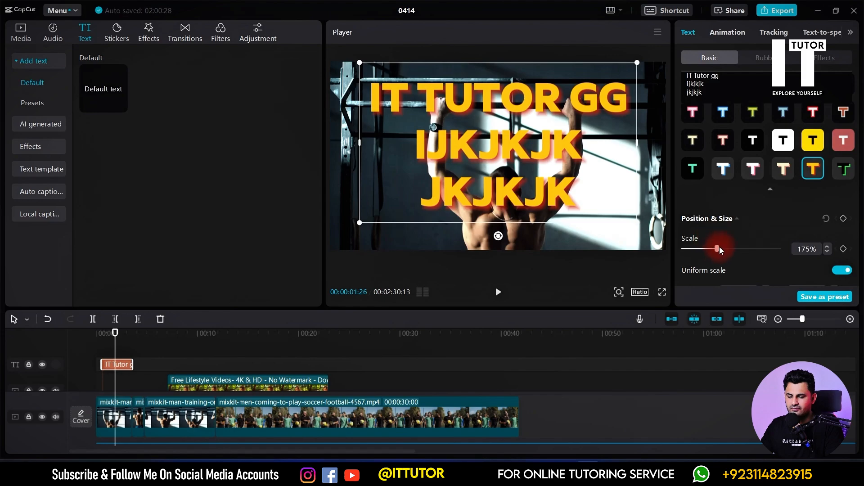
{"action": "left_click_drag", "start_coordinate": [719, 247], "coordinate": [714, 247]}
- Try nudging the title's X position up to 7 and return it to 0
{"action": "scroll", "coordinate": [724, 203], "scroll_direction": "down", "scroll_amount": 3}
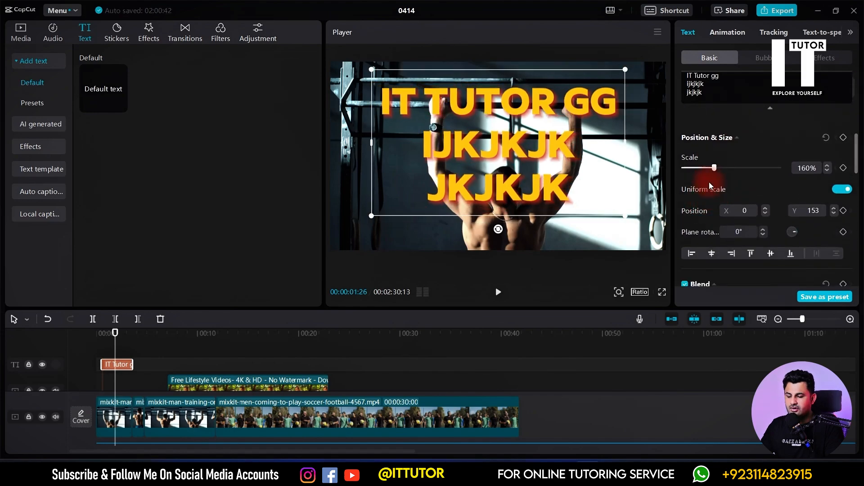
{"action": "left_click", "coordinate": [765, 209]}
{"action": "left_click", "coordinate": [766, 208]}
{"action": "left_click", "coordinate": [766, 209]}
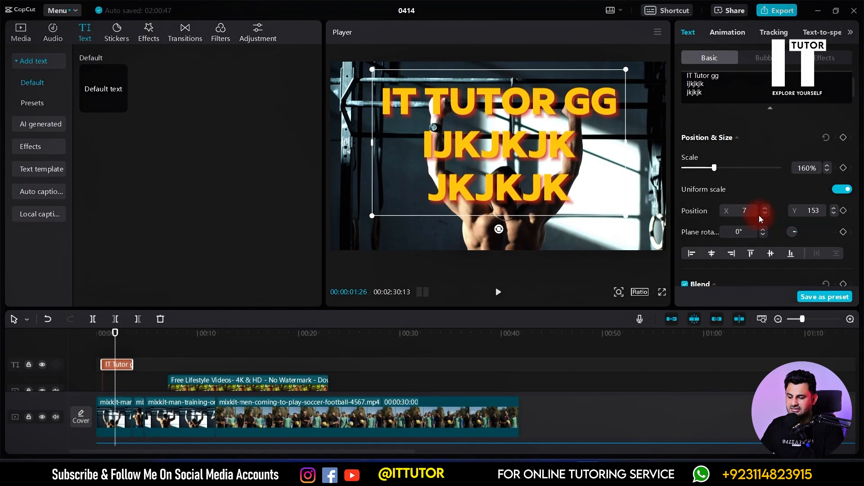
{"action": "left_click", "coordinate": [764, 213]}
{"action": "left_click", "coordinate": [765, 214]}
{"action": "left_click", "coordinate": [765, 213]}
{"action": "left_click", "coordinate": [766, 213]}
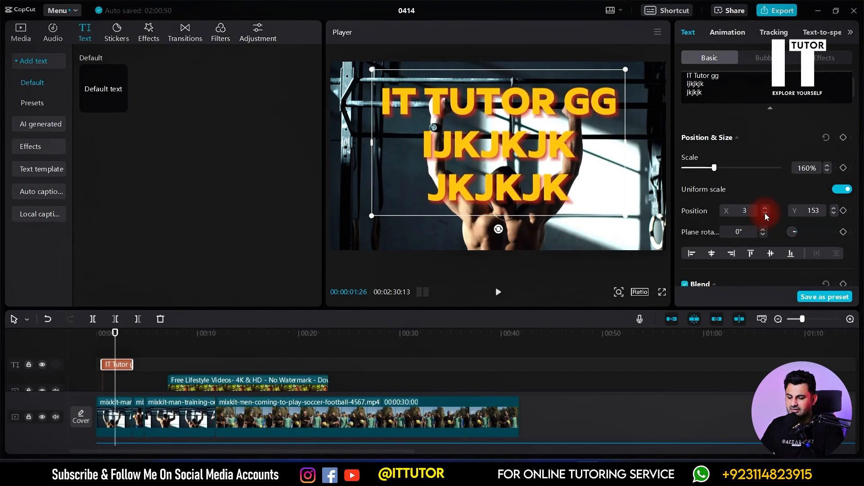
{"action": "left_click", "coordinate": [765, 214]}
{"action": "left_click", "coordinate": [765, 214]}
{"action": "left_click", "coordinate": [766, 213]}
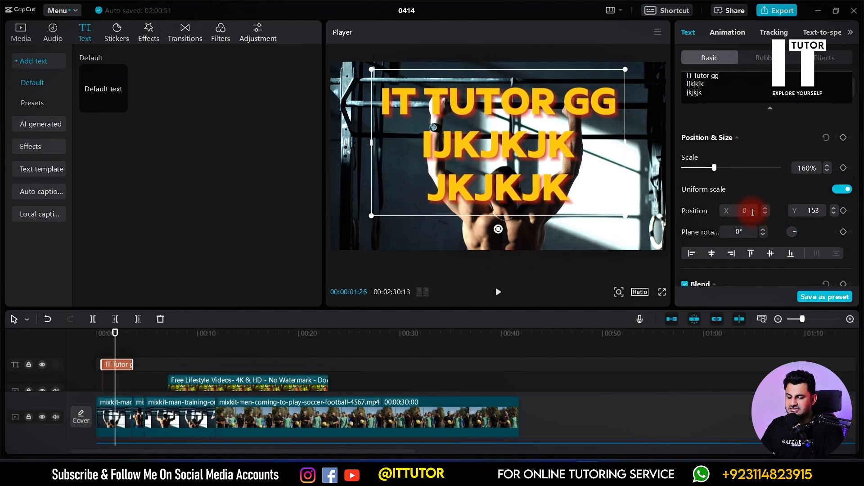
- Move the title down in the frame to Y -206 and raise its X position to 27
{"action": "left_click_drag", "start_coordinate": [495, 145], "coordinate": [512, 162]}
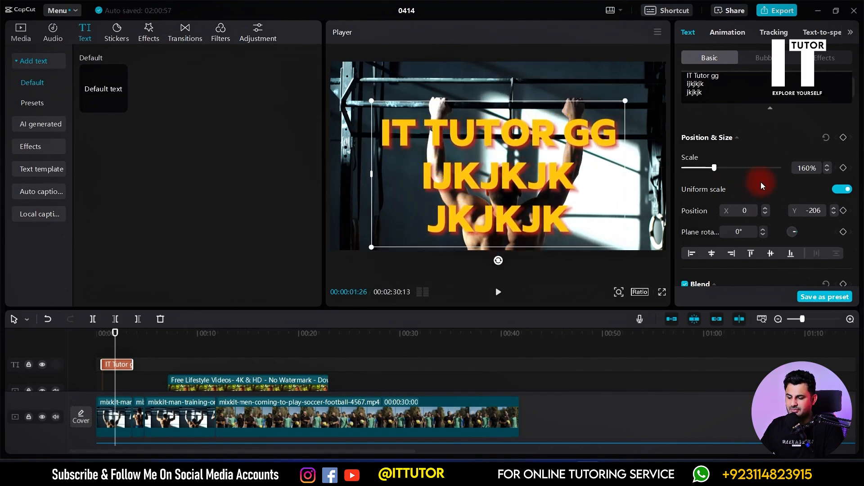
{"action": "left_click", "coordinate": [766, 209]}
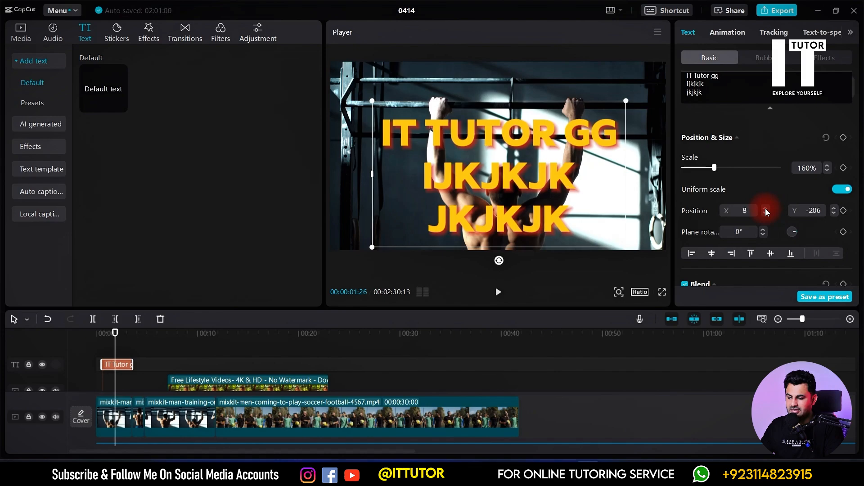
{"action": "left_click", "coordinate": [765, 211]}
{"action": "left_click", "coordinate": [765, 211]}
{"action": "left_click", "coordinate": [765, 211]}
{"action": "left_click", "coordinate": [766, 211]}
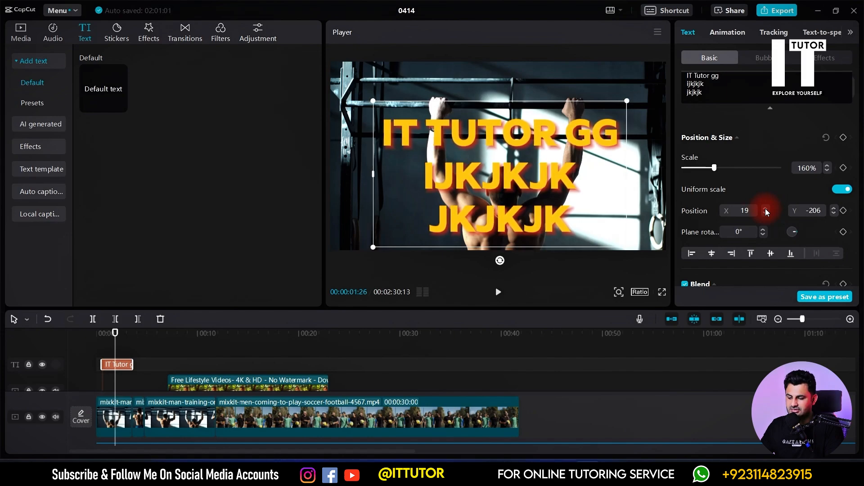
{"action": "left_click", "coordinate": [765, 211]}
{"action": "left_click", "coordinate": [766, 211]}
{"action": "left_click", "coordinate": [765, 211]}
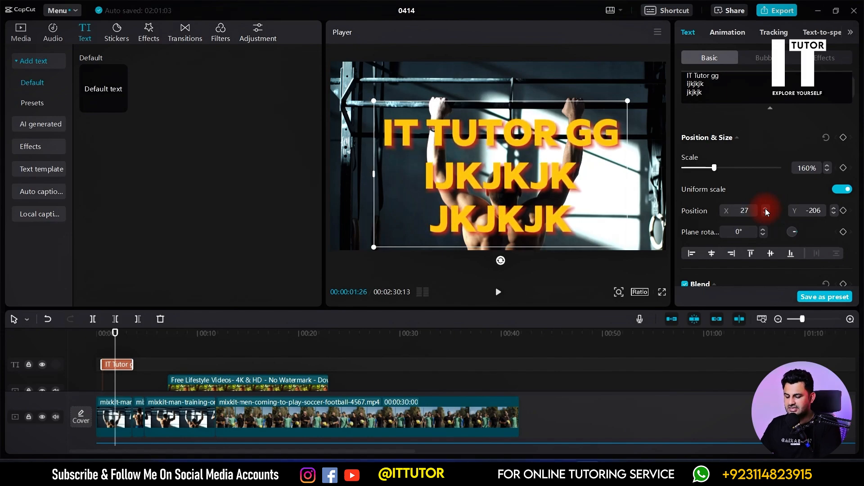
- Try X positions 727 and 999 for the title and set X back to 0
{"action": "left_click", "coordinate": [743, 211]}
{"action": "type", "text": "7"}
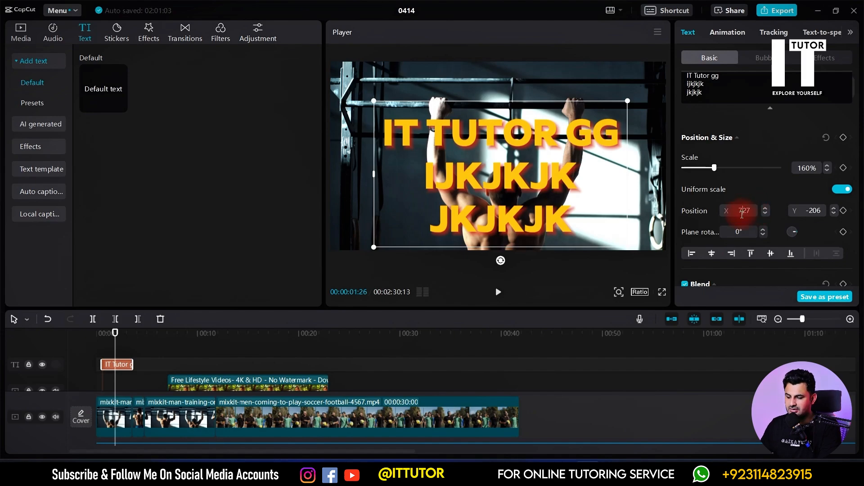
{"action": "left_click", "coordinate": [742, 223]}
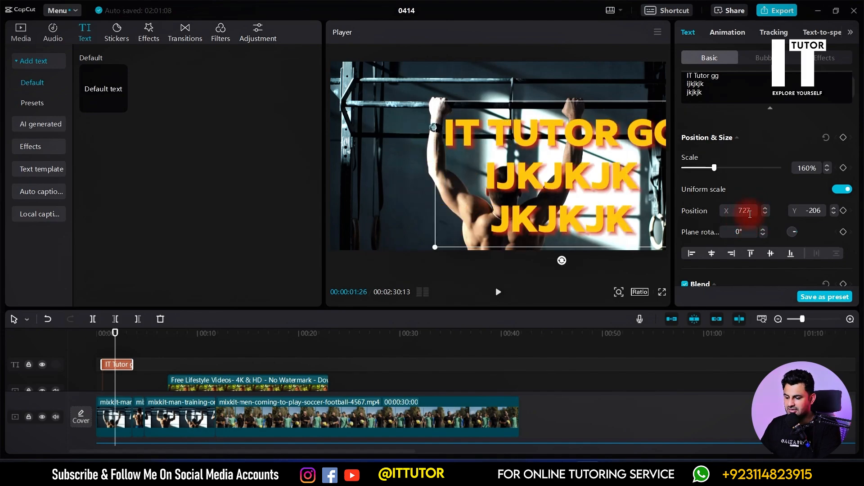
{"action": "left_click", "coordinate": [719, 220]}
{"action": "type", "text": "99"}
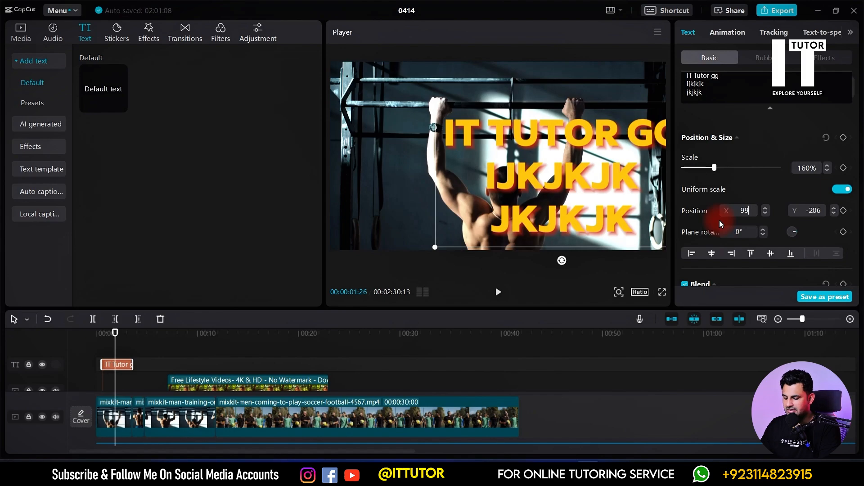
{"action": "type", "text": "9"}
{"action": "left_click", "coordinate": [717, 217]}
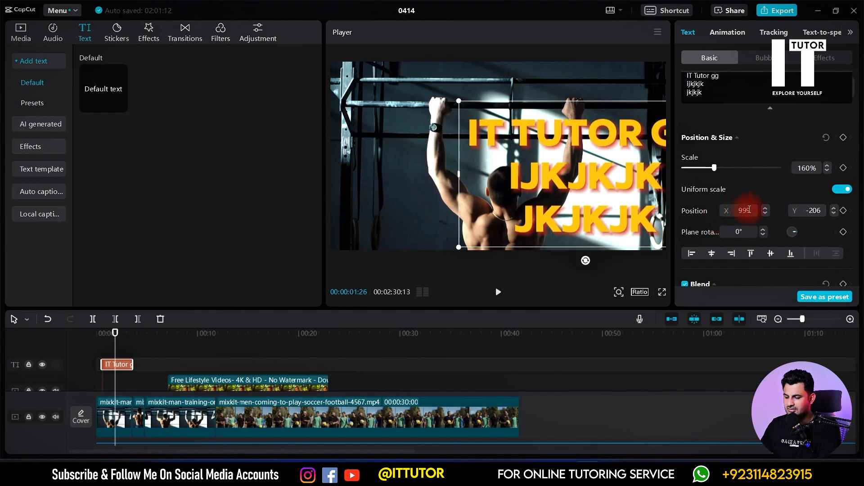
{"action": "type", "text": "0"}
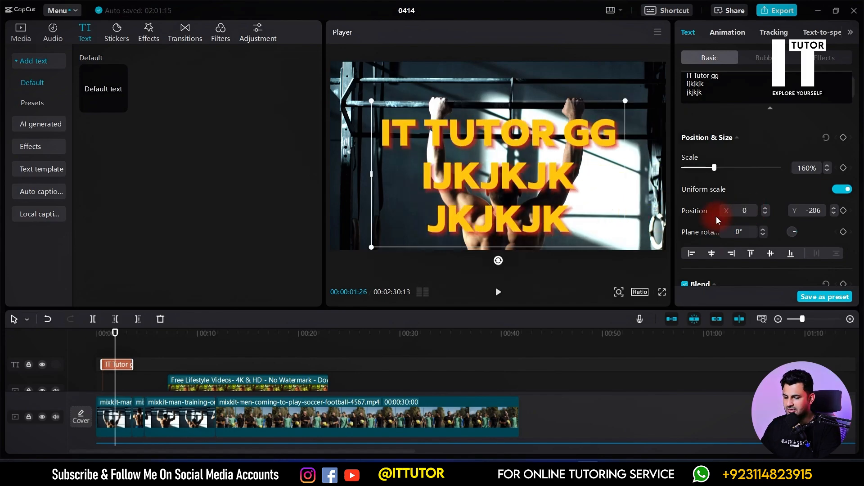
{"action": "left_click", "coordinate": [816, 206]}
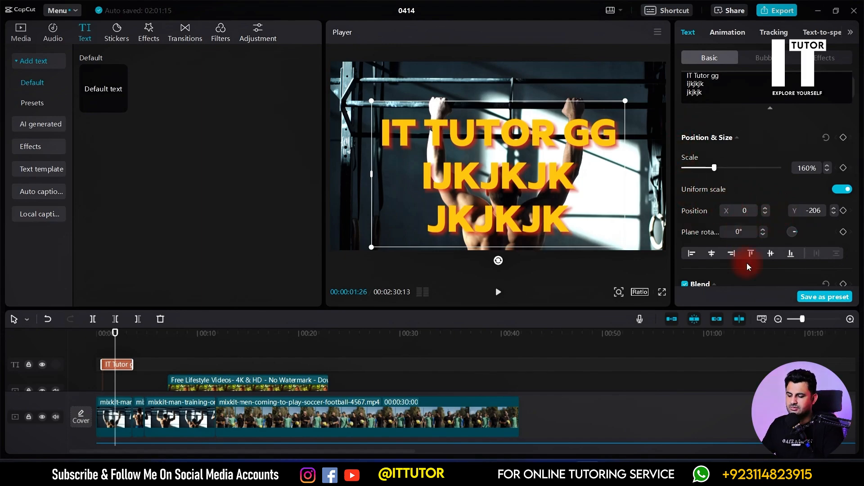
- Try adjusting the title's blend opacity and return it to 100%
{"action": "scroll", "coordinate": [765, 233], "scroll_direction": "down", "scroll_amount": 1}
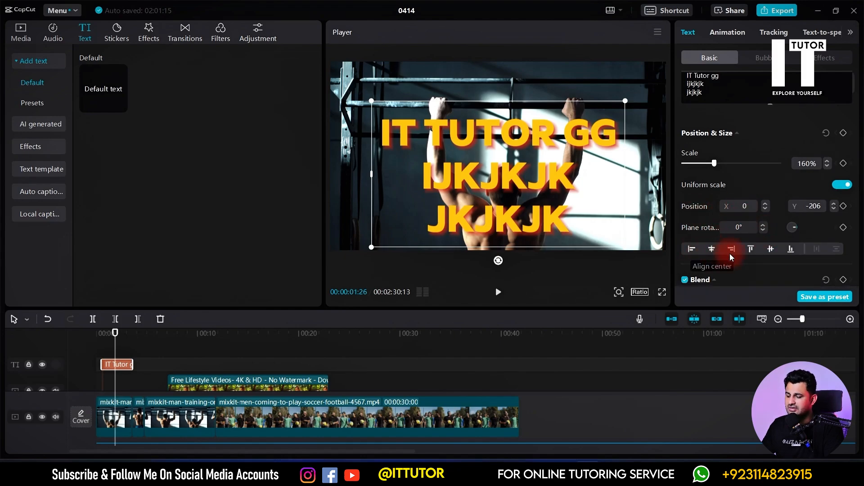
{"action": "left_click", "coordinate": [702, 280]}
{"action": "scroll", "coordinate": [785, 198], "scroll_direction": "down", "scroll_amount": 5}
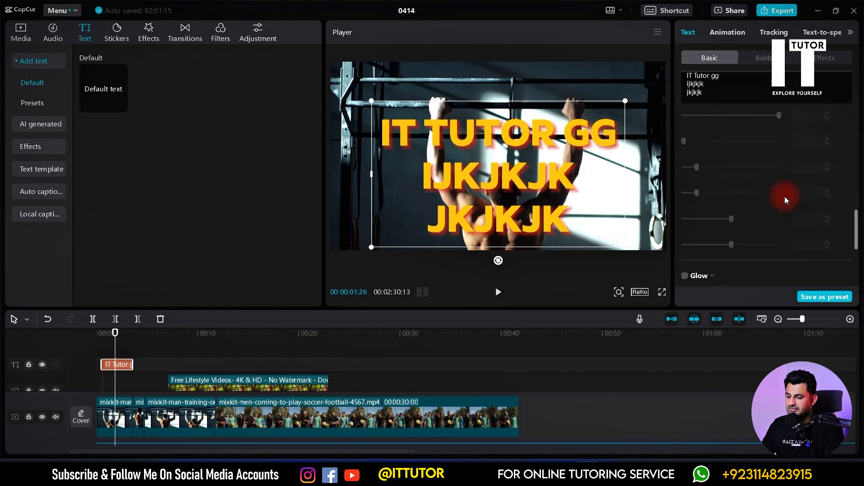
{"action": "scroll", "coordinate": [785, 198], "scroll_direction": "up", "scroll_amount": 3}
{"action": "scroll", "coordinate": [785, 196], "scroll_direction": "down", "scroll_amount": 1}
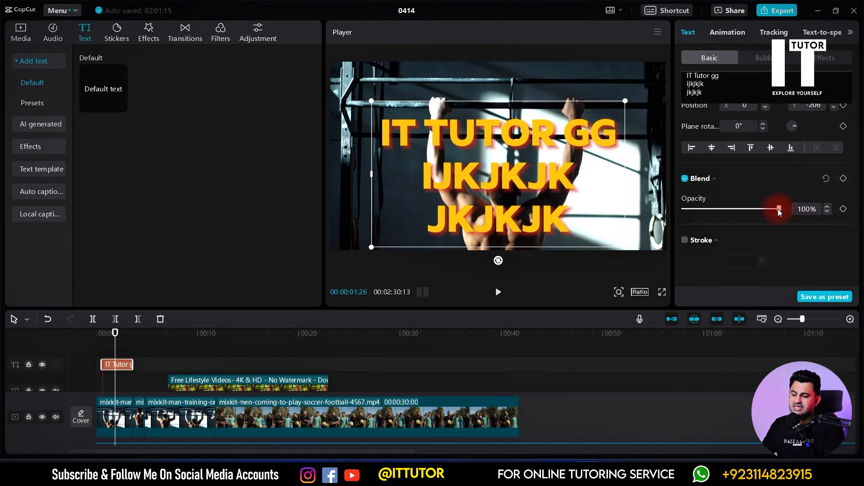
{"action": "left_click_drag", "start_coordinate": [778, 209], "coordinate": [803, 216]}
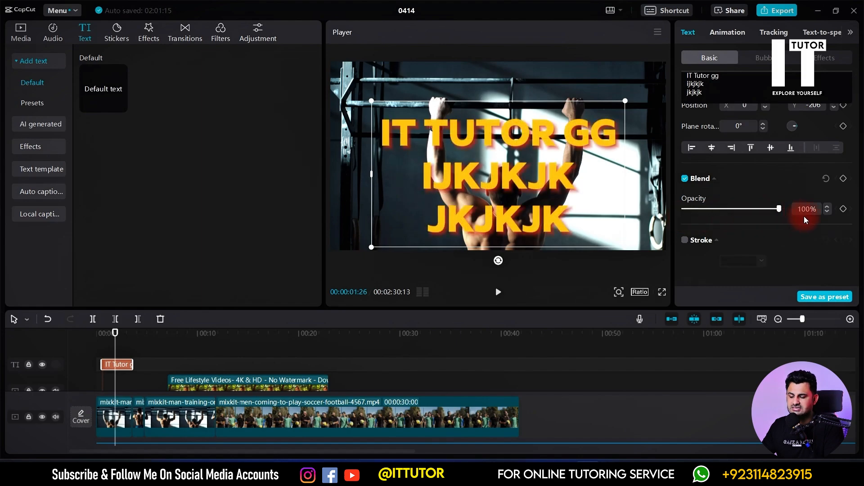
- Enable a black stroke on the title and reduce its thickness to 11
{"action": "left_click", "coordinate": [685, 241]}
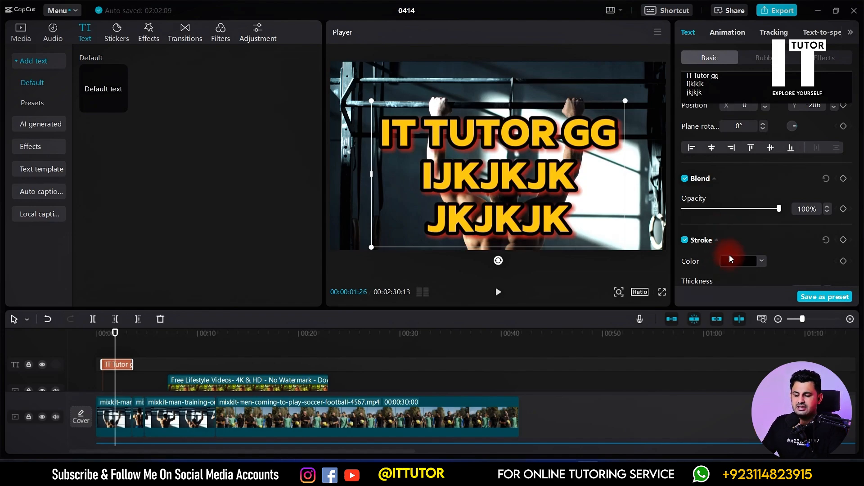
{"action": "scroll", "coordinate": [739, 226], "scroll_direction": "down", "scroll_amount": 3}
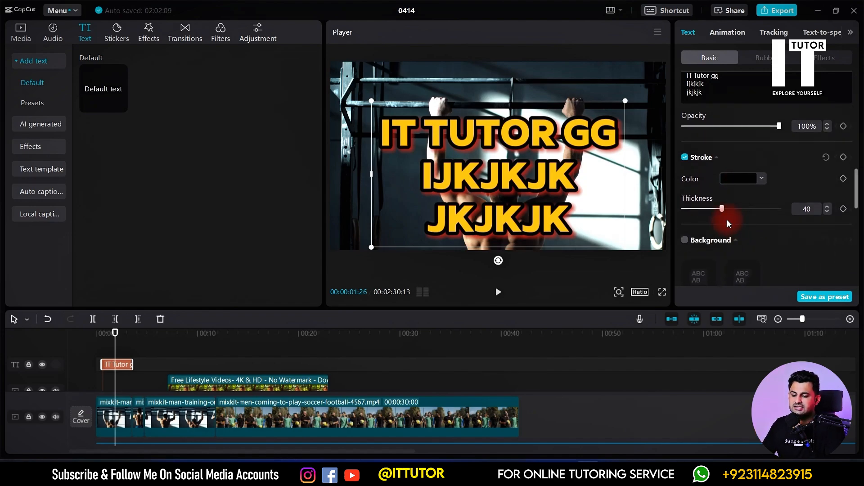
{"action": "mouse_move", "coordinate": [719, 209]}
{"action": "left_mouse_down"}
{"action": "mouse_move", "coordinate": [683, 218]}
{"action": "mouse_move", "coordinate": [774, 214]}
{"action": "mouse_move", "coordinate": [696, 215]}
{"action": "left_mouse_up"}
- Compare the full rectangle and line-fitted text backgrounds, toggle the background off, and leave the black full rectangle enabled behind the title
{"action": "scroll", "coordinate": [738, 194], "scroll_direction": "down", "scroll_amount": 3}
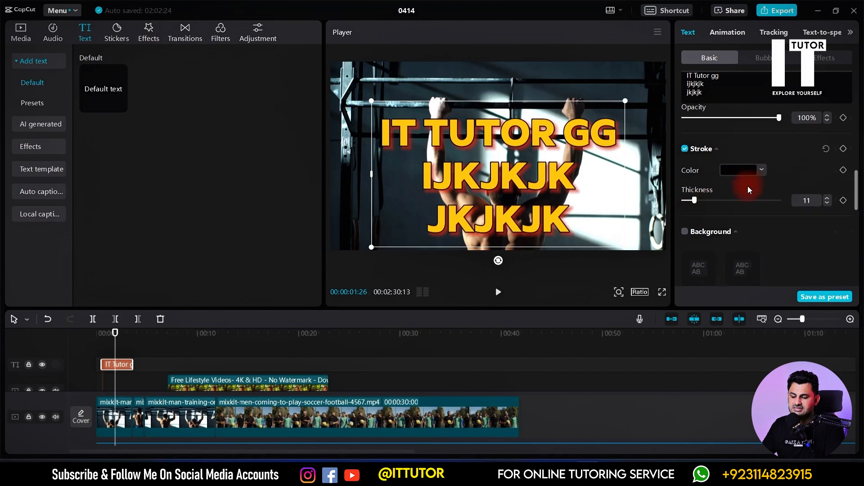
{"action": "left_click", "coordinate": [707, 178]}
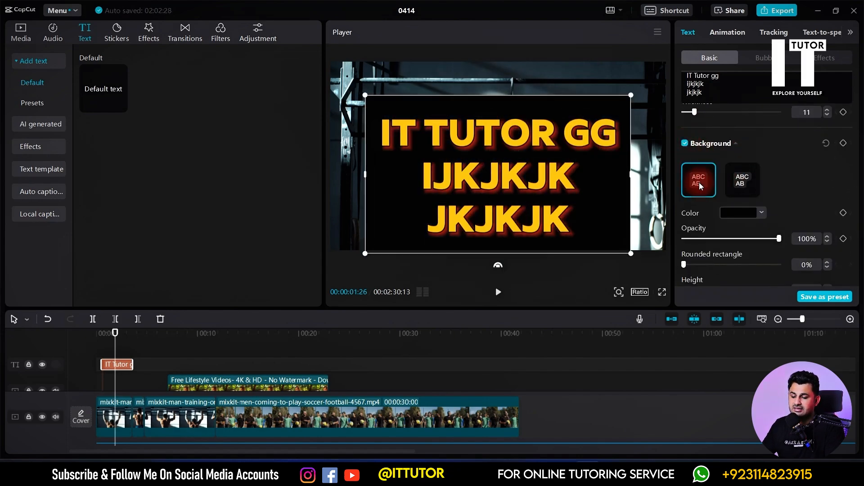
{"action": "left_click", "coordinate": [739, 184]}
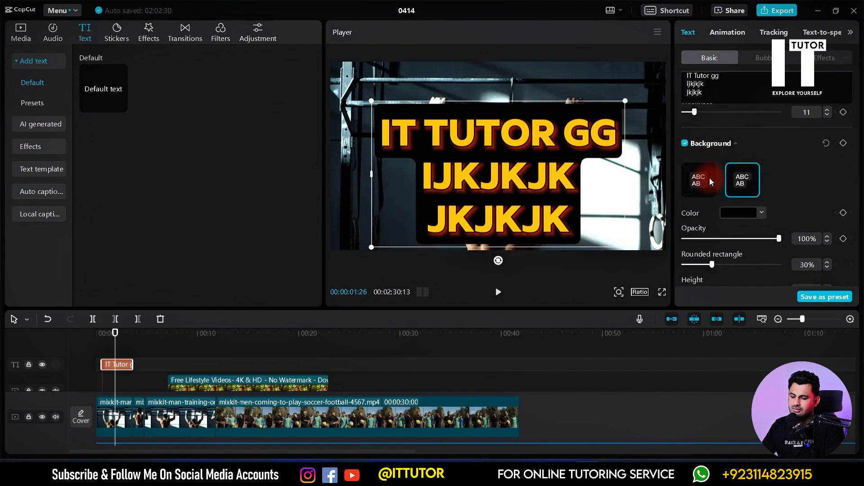
{"action": "left_click", "coordinate": [685, 143]}
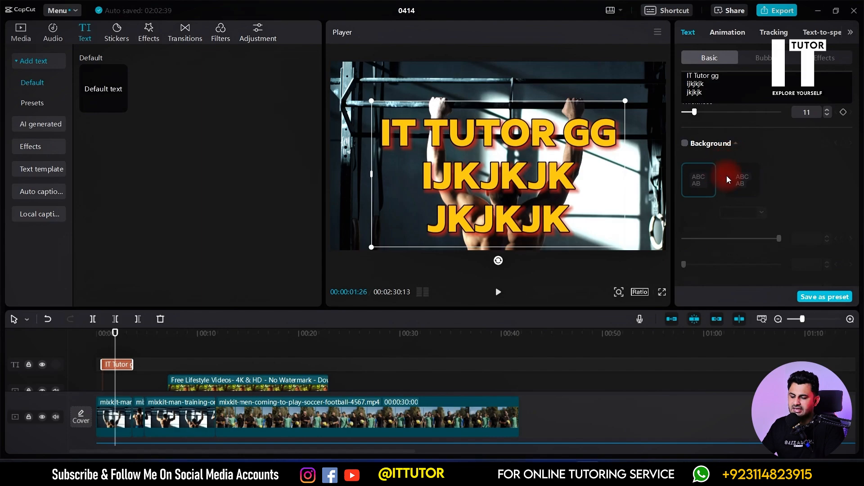
{"action": "left_click", "coordinate": [685, 143]}
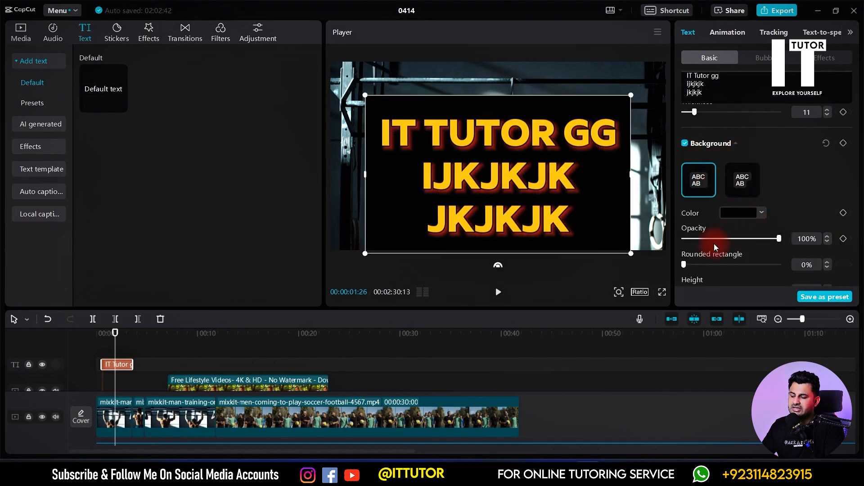
- Try the title background's opacity and rounded corners, returning opacity to 100% and rounding to 0%
{"action": "left_click_drag", "start_coordinate": [758, 239], "coordinate": [779, 239]}
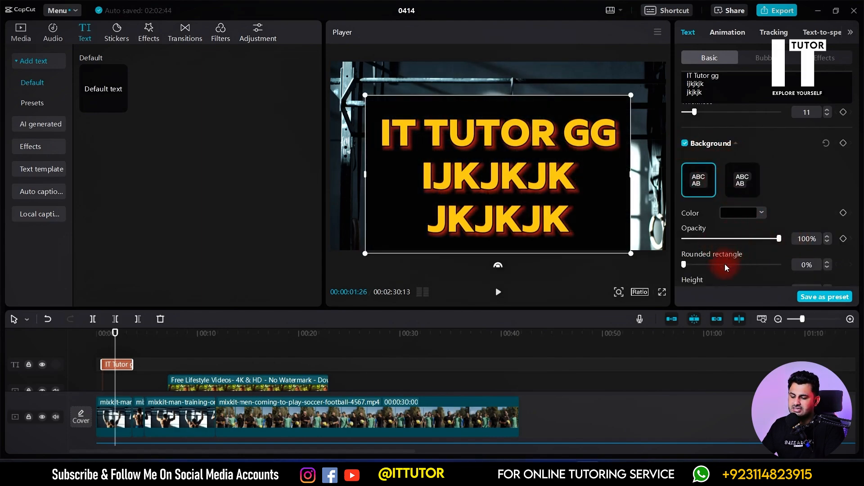
{"action": "left_click_drag", "start_coordinate": [684, 265], "coordinate": [760, 265]}
{"action": "left_click", "coordinate": [682, 264]}
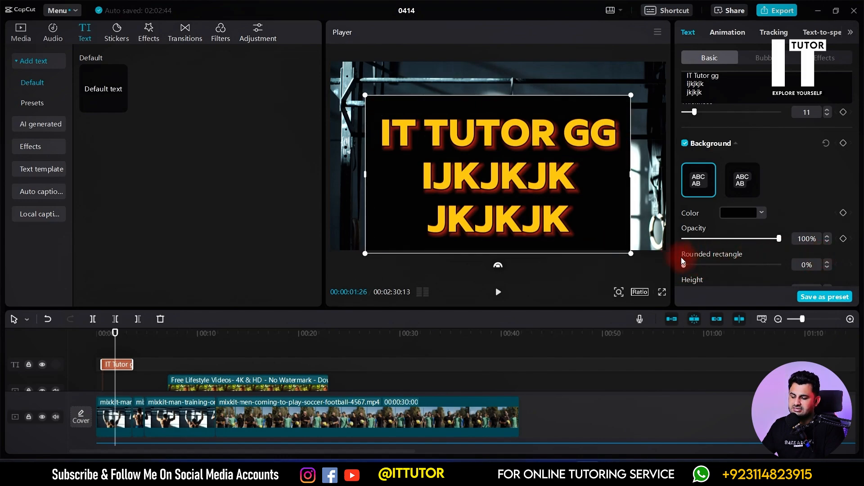
{"action": "scroll", "coordinate": [727, 214], "scroll_direction": "down", "scroll_amount": 2}
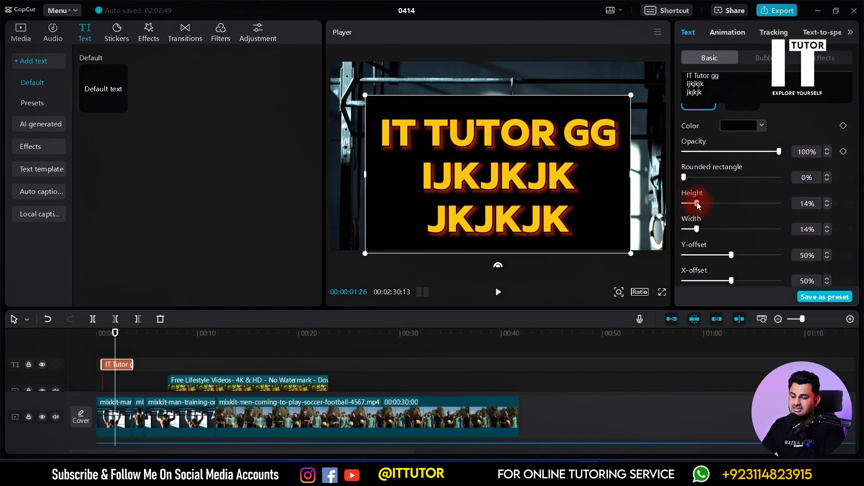
- Reduce the title background's height to 0% and turn the background off
{"action": "left_click_drag", "start_coordinate": [697, 203], "coordinate": [668, 206]}
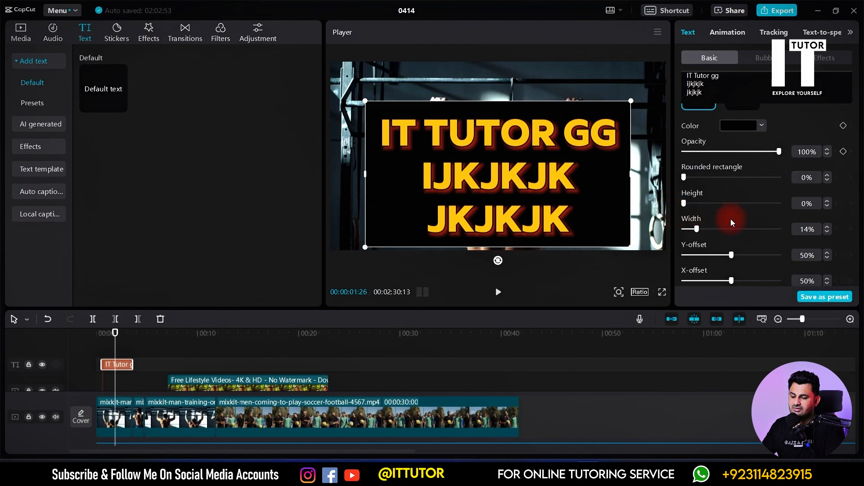
{"action": "scroll", "coordinate": [720, 209], "scroll_direction": "up", "scroll_amount": 5}
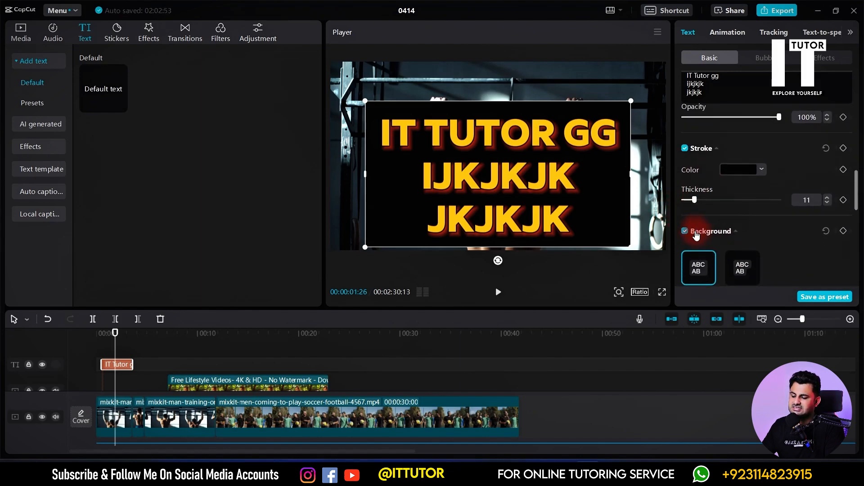
{"action": "left_click", "coordinate": [685, 231]}
- Recolor the title's shadow to grey 858080, try bluriness 16% and distance 10, and turn the shadow off
{"action": "scroll", "coordinate": [719, 209], "scroll_direction": "down", "scroll_amount": 4}
{"action": "scroll", "coordinate": [720, 208], "scroll_direction": "up", "scroll_amount": 2}
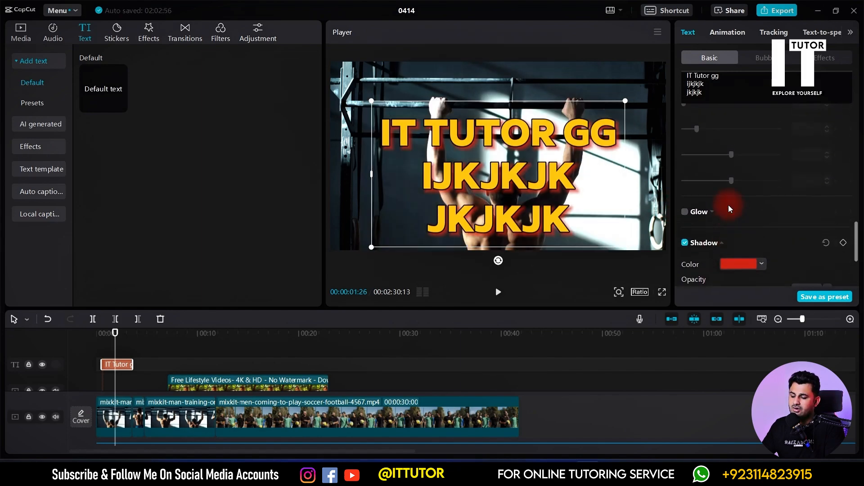
{"action": "scroll", "coordinate": [728, 204], "scroll_direction": "down", "scroll_amount": 3}
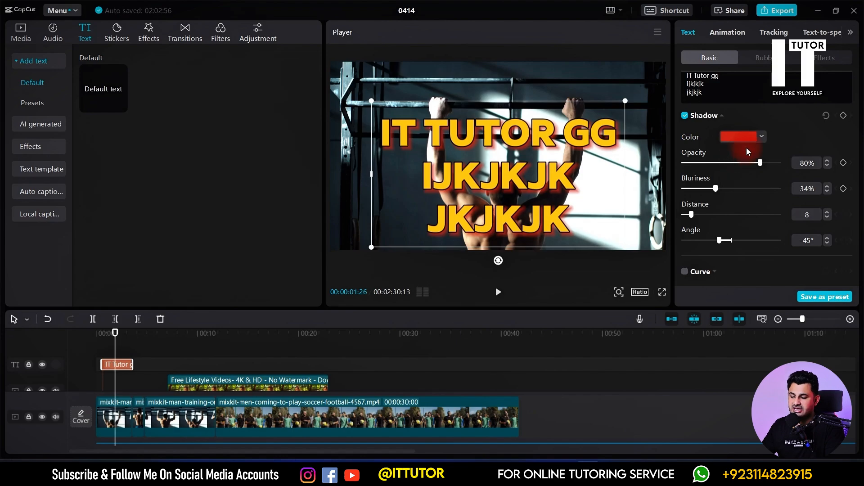
{"action": "left_click", "coordinate": [738, 138]}
{"action": "mouse_move", "coordinate": [761, 171]}
{"action": "left_mouse_down"}
{"action": "mouse_move", "coordinate": [738, 196]}
{"action": "mouse_move", "coordinate": [795, 185]}
{"action": "mouse_move", "coordinate": [782, 155]}
{"action": "left_mouse_up"}
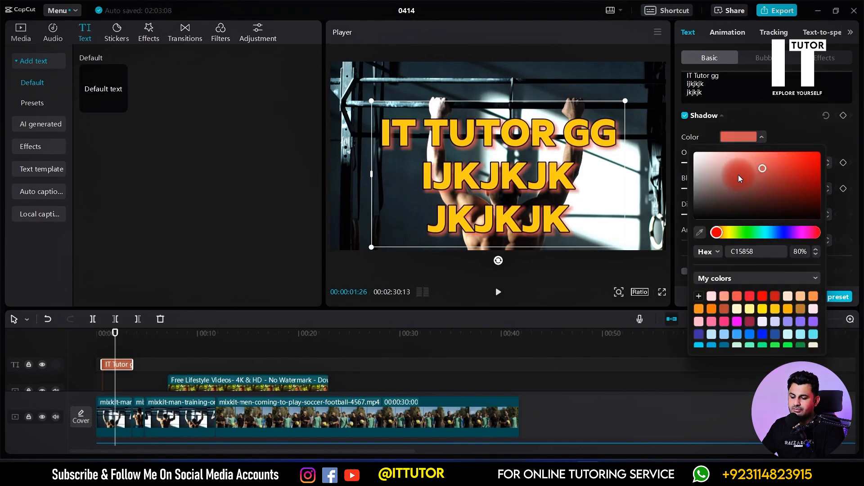
{"action": "left_click_drag", "start_coordinate": [699, 185], "coordinate": [698, 184]}
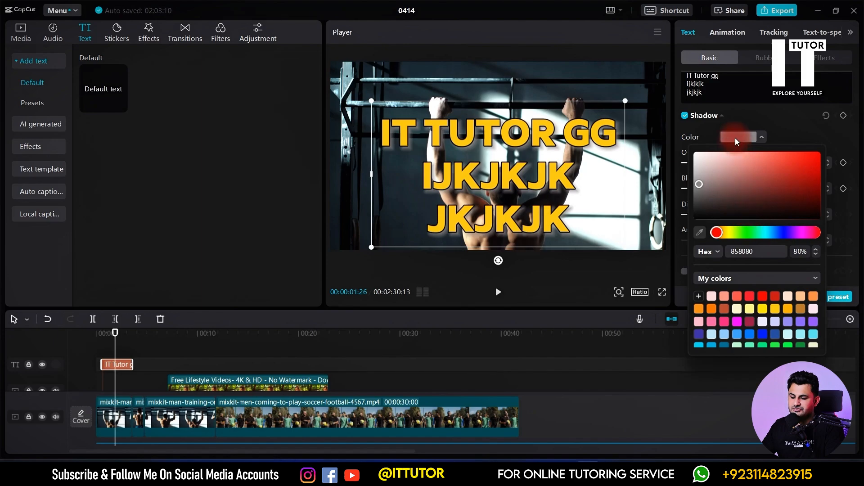
{"action": "left_click", "coordinate": [784, 134]}
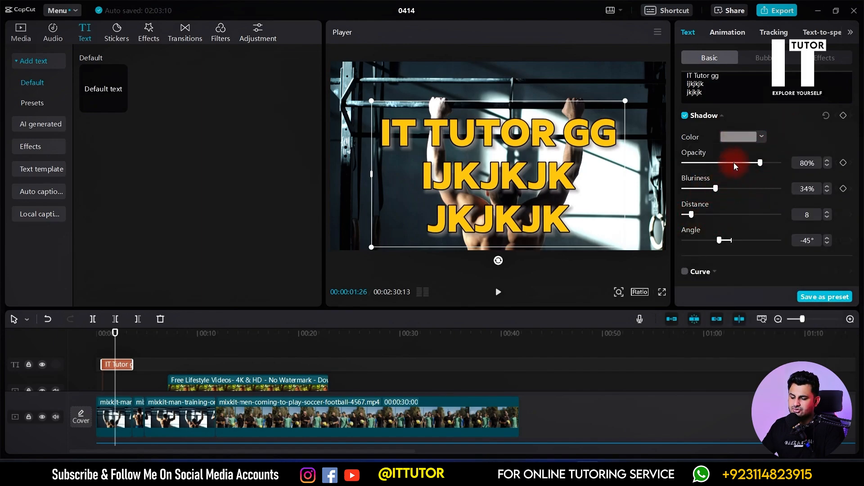
{"action": "left_click_drag", "start_coordinate": [717, 188], "coordinate": [691, 217]}
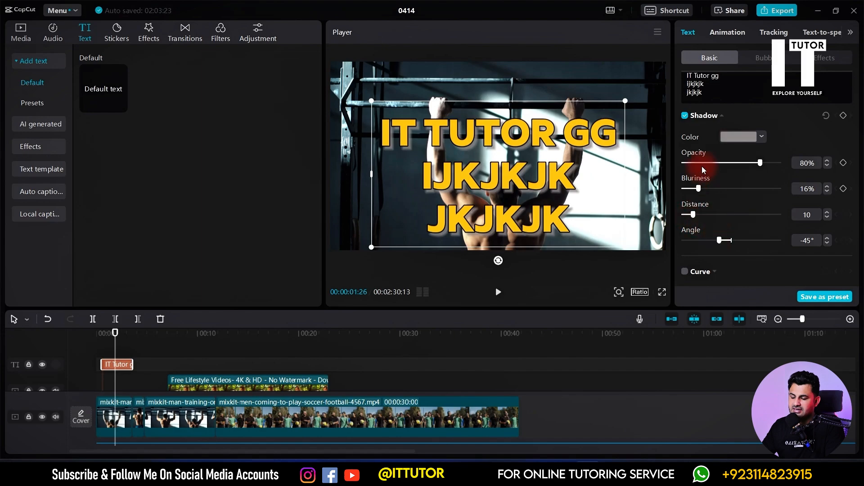
{"action": "left_click", "coordinate": [685, 116]}
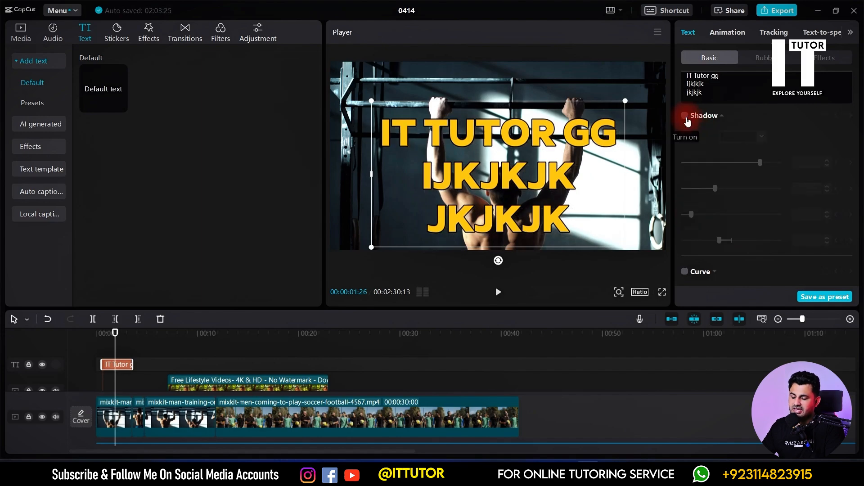
- Try curving the title text, bringing the curve strength to -3°, and turn the curve off
{"action": "left_click", "coordinate": [684, 272]}
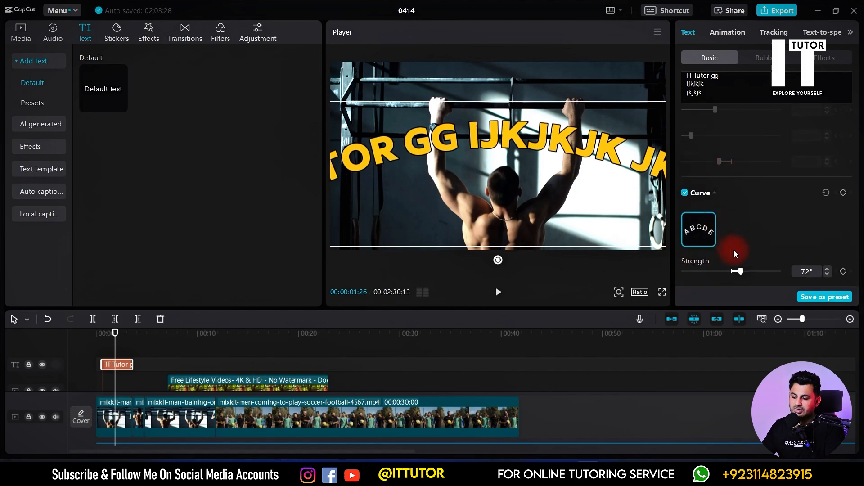
{"action": "mouse_move", "coordinate": [741, 274]}
{"action": "left_mouse_down"}
{"action": "mouse_move", "coordinate": [680, 278]}
{"action": "mouse_move", "coordinate": [780, 274]}
{"action": "mouse_move", "coordinate": [730, 272]}
{"action": "left_mouse_up"}
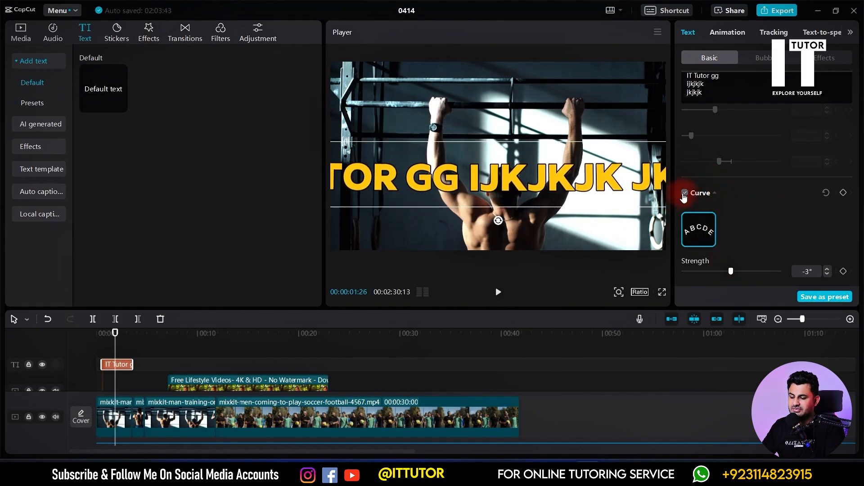
{"action": "left_click", "coordinate": [685, 193]}
- Try several bubble shapes behind the title, ending with the pink hanging tag
{"action": "left_click", "coordinate": [763, 59]}
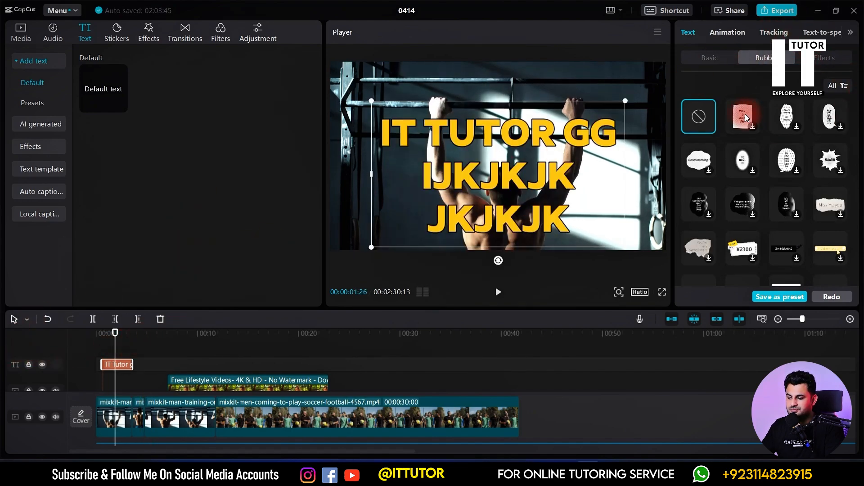
{"action": "left_click", "coordinate": [758, 118]}
{"action": "left_click", "coordinate": [788, 121]}
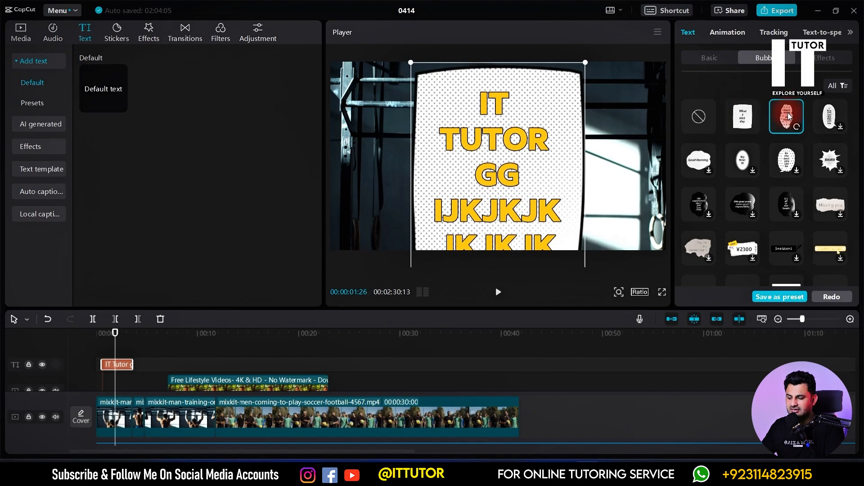
{"action": "left_click", "coordinate": [785, 157]}
{"action": "scroll", "coordinate": [752, 188], "scroll_direction": "down", "scroll_amount": 5}
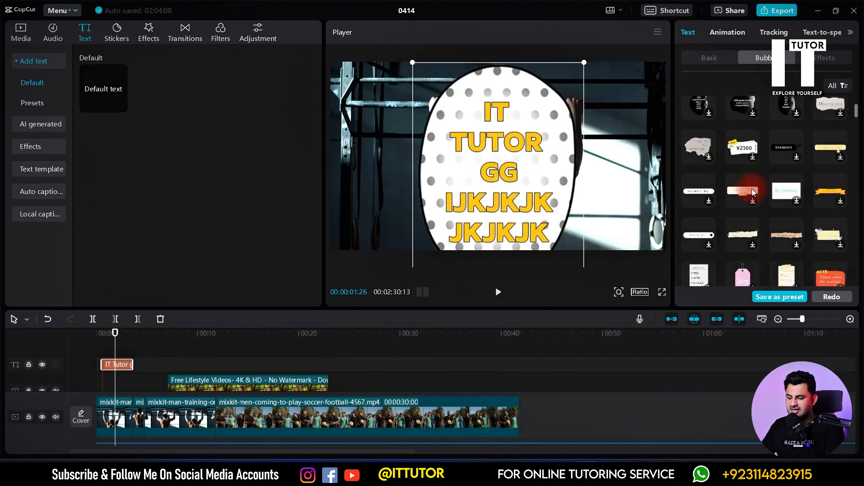
{"action": "left_click", "coordinate": [737, 229]}
{"action": "scroll", "coordinate": [784, 180], "scroll_direction": "down", "scroll_amount": 3}
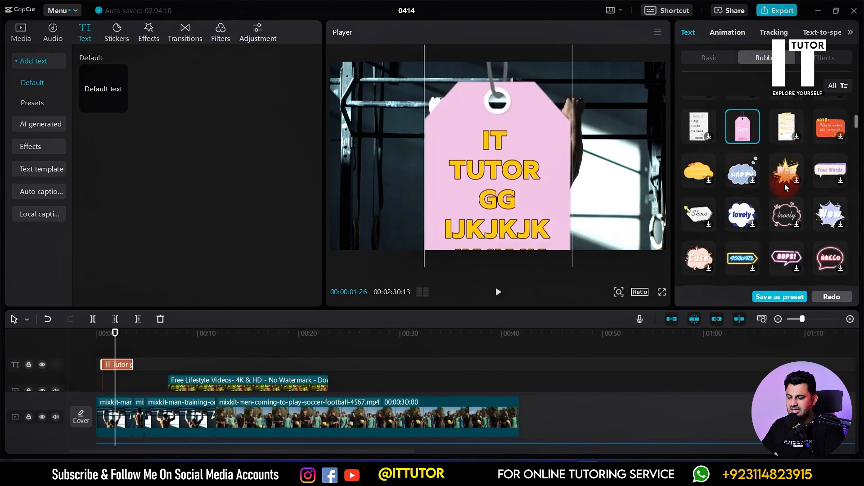
- Shrink the pink tag title and place it beside the man's raised right arm in the video frame
{"action": "left_click_drag", "start_coordinate": [531, 189], "coordinate": [531, 191]}
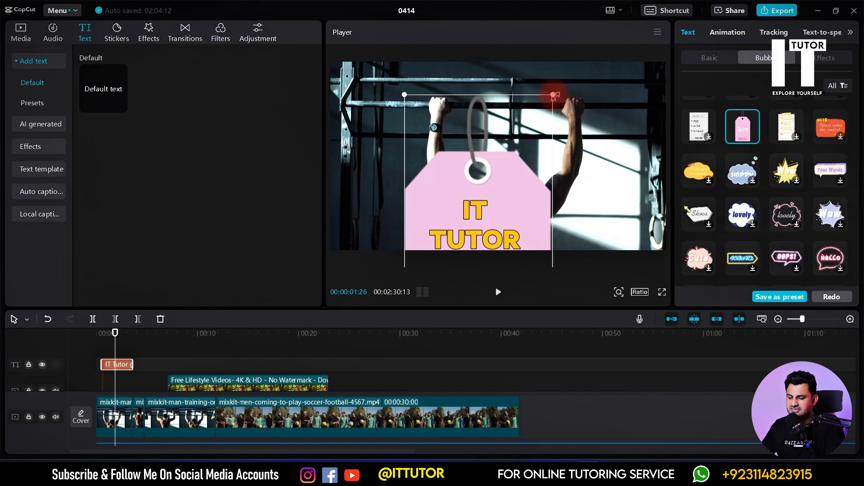
{"action": "left_click_drag", "start_coordinate": [553, 95], "coordinate": [501, 192]}
{"action": "left_click_drag", "start_coordinate": [468, 230], "coordinate": [618, 177]}
- Browse the remaining bubble shapes and open the text effect styles for the title
{"action": "scroll", "coordinate": [738, 216], "scroll_direction": "down", "scroll_amount": 5}
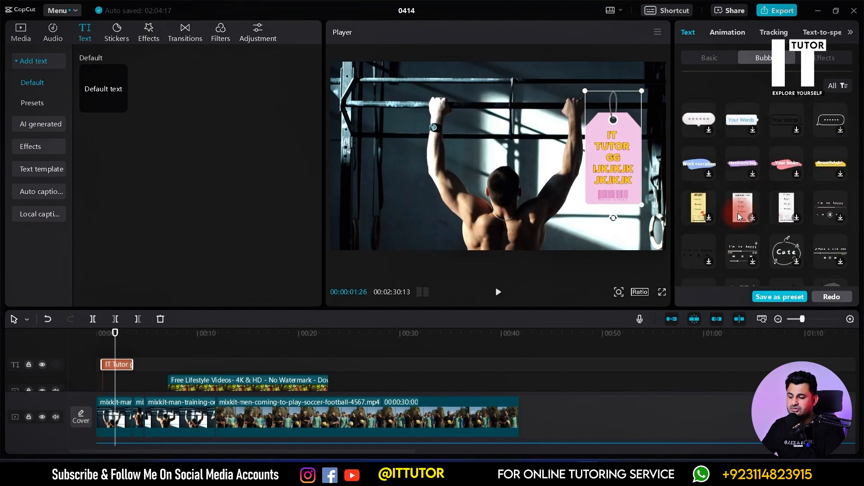
{"action": "scroll", "coordinate": [739, 216], "scroll_direction": "down", "scroll_amount": 5}
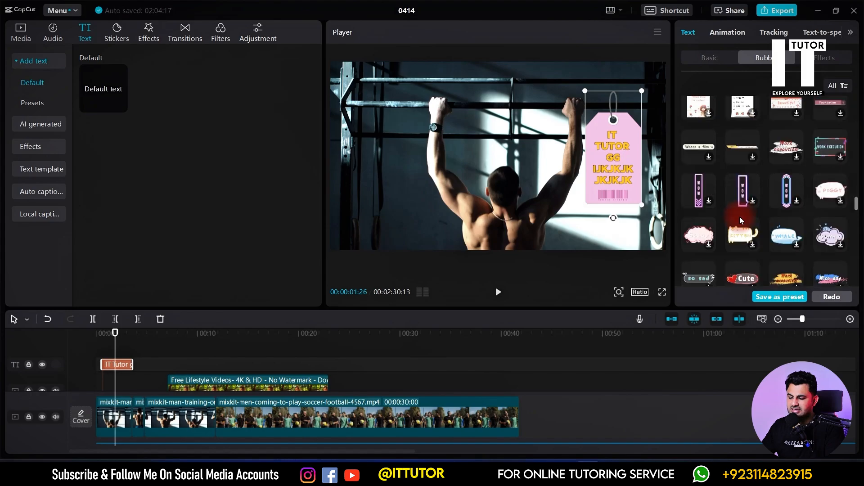
{"action": "scroll", "coordinate": [739, 217], "scroll_direction": "down", "scroll_amount": 5}
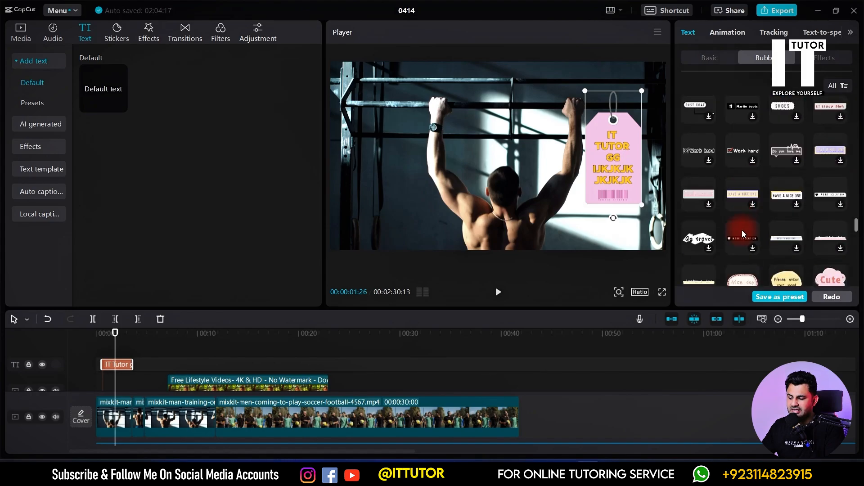
{"action": "scroll", "coordinate": [742, 231], "scroll_direction": "down", "scroll_amount": 5}
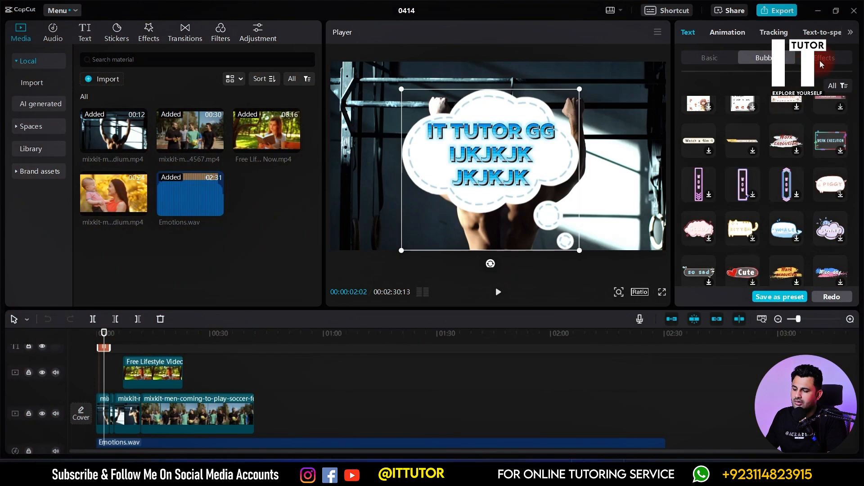
{"action": "left_click", "coordinate": [822, 60]}
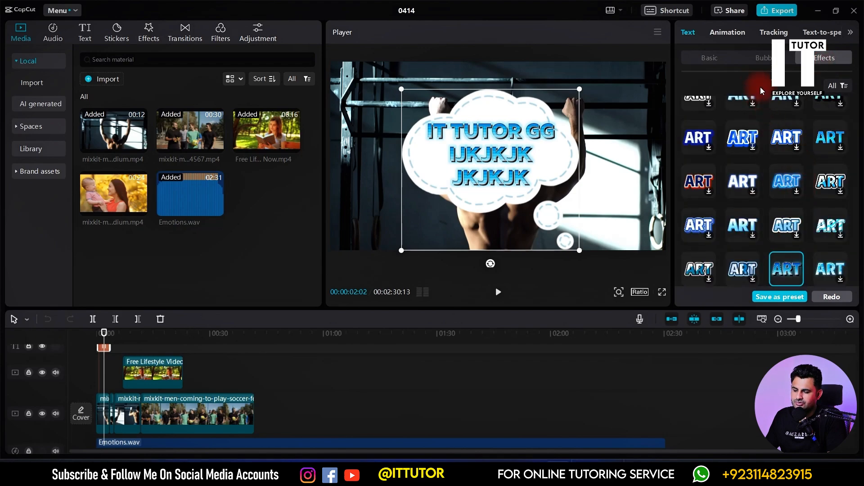
- Show the title's entrance animations, enlarge the timeline around its start and mute the Emotions.wav track
{"action": "left_click", "coordinate": [727, 31]}
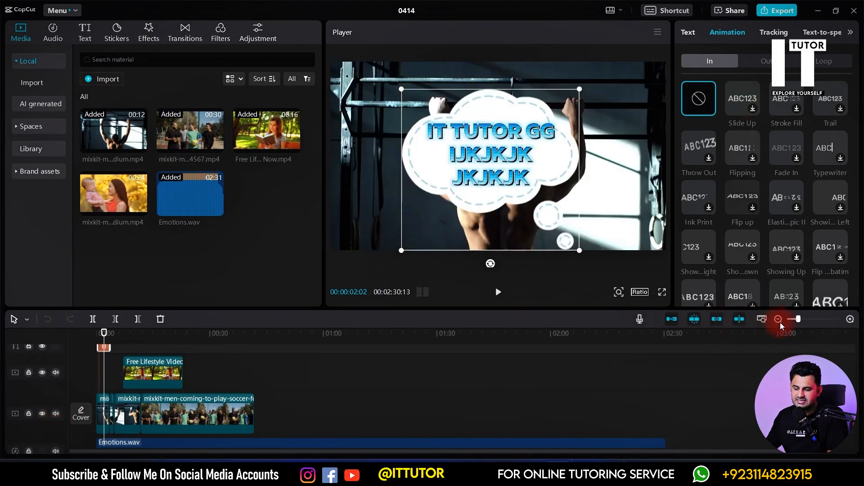
{"action": "left_click_drag", "start_coordinate": [798, 318], "coordinate": [813, 318]}
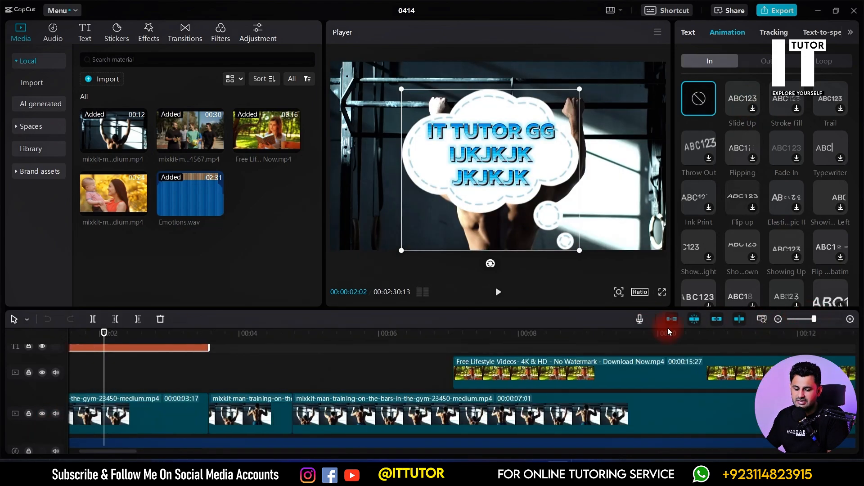
{"action": "left_click_drag", "start_coordinate": [104, 333], "coordinate": [126, 336]}
{"action": "left_click", "coordinate": [498, 292]}
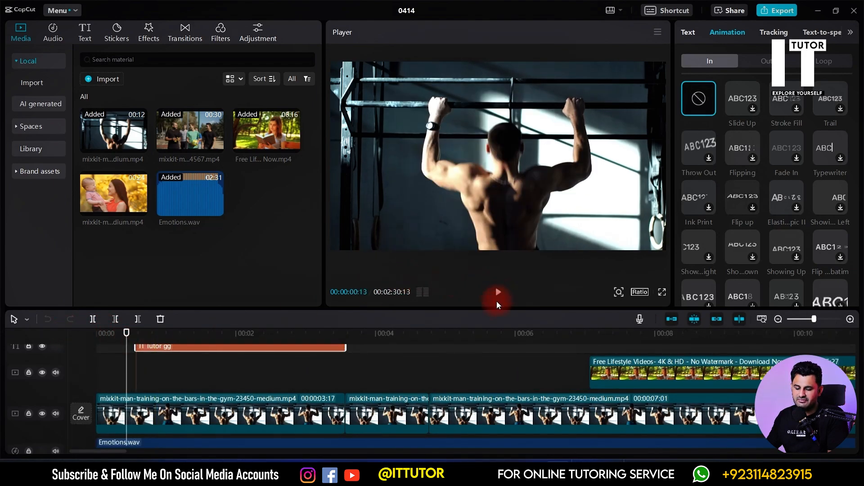
{"action": "scroll", "coordinate": [228, 400], "scroll_direction": "down", "scroll_amount": 2}
{"action": "left_click", "coordinate": [55, 423]}
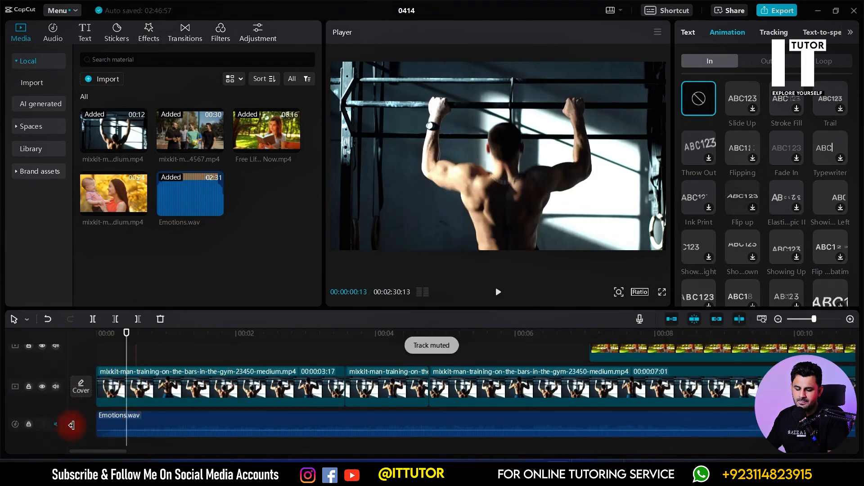
- Preview the title's appearance without an entrance animation from just before its start, and return the playhead there
{"action": "left_click", "coordinate": [114, 332]}
{"action": "scroll", "coordinate": [227, 363], "scroll_direction": "up", "scroll_amount": 2}
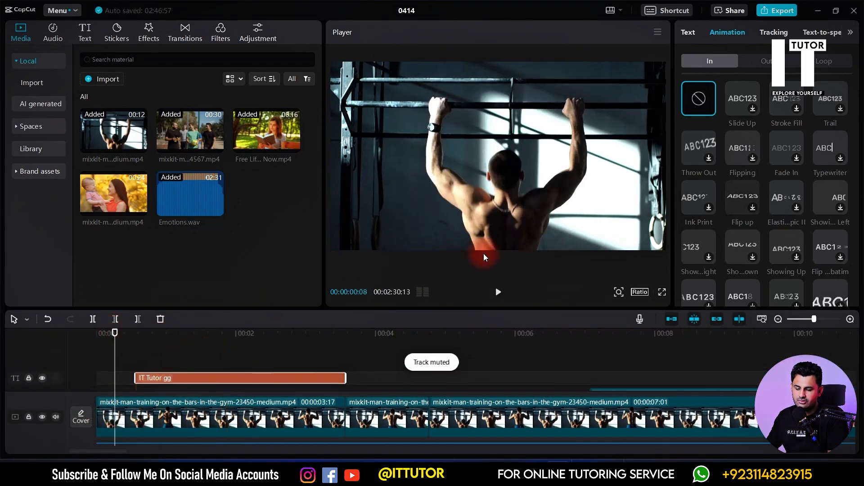
{"action": "left_click", "coordinate": [499, 293]}
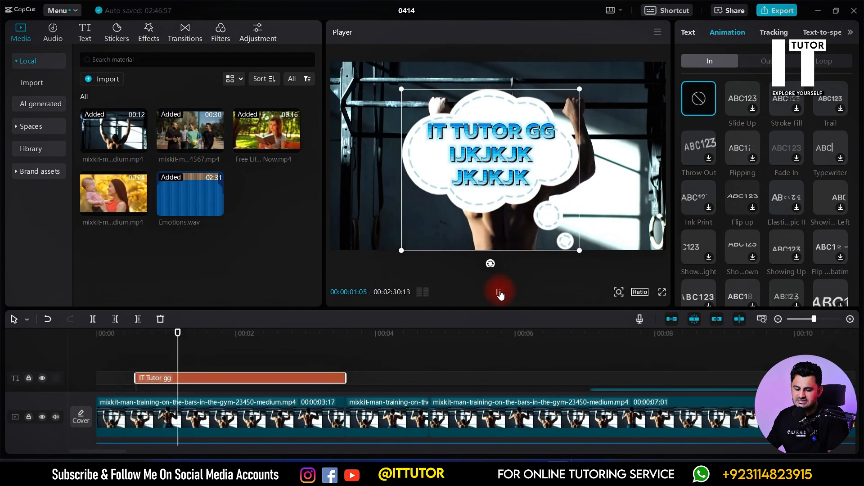
{"action": "left_click", "coordinate": [112, 335]}
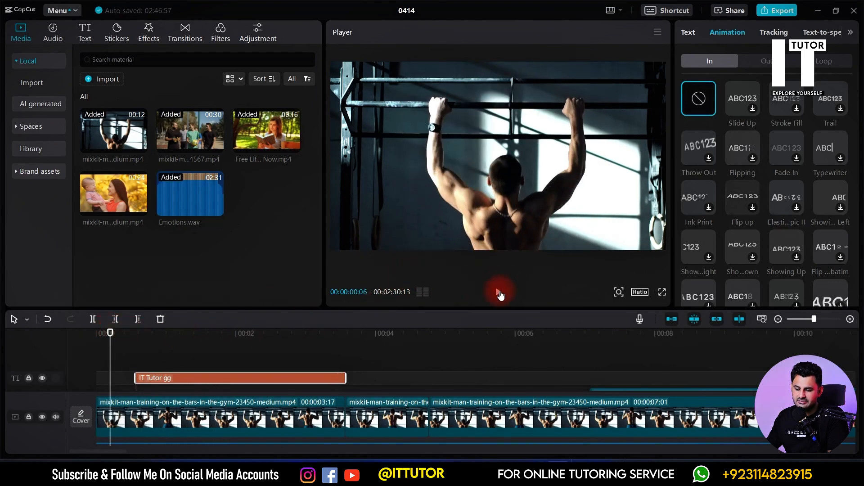
- Try the Fade In entrance animation on the title and play it from the beginning
{"action": "left_click", "coordinate": [787, 161]}
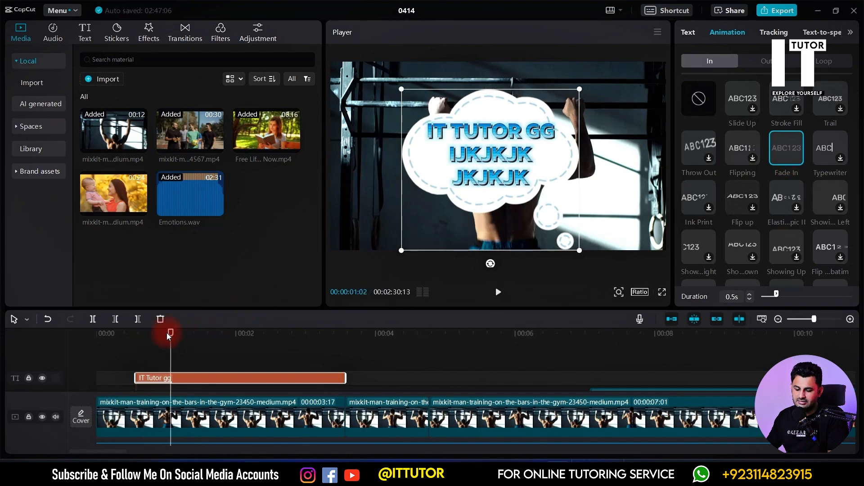
{"action": "left_click", "coordinate": [101, 333]}
{"action": "left_click", "coordinate": [498, 292]}
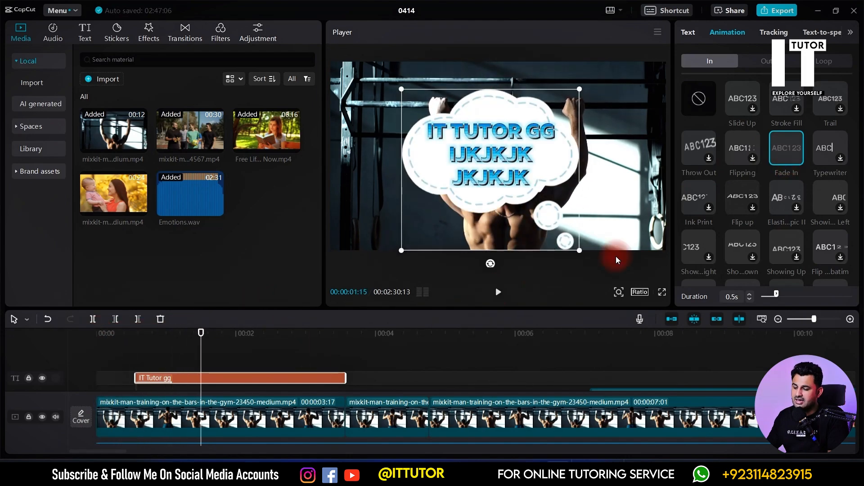
- Apply the Ink Print entrance animation to the title and preview it from before the title through its end
{"action": "left_click", "coordinate": [698, 198]}
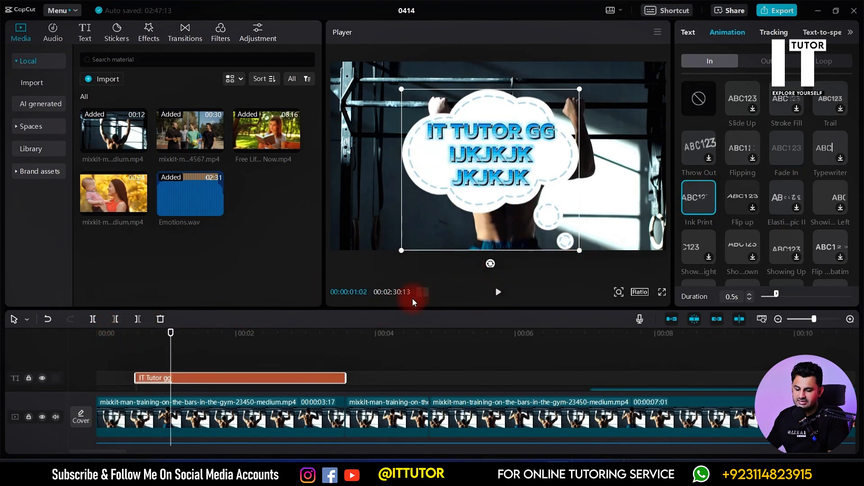
{"action": "left_click", "coordinate": [117, 331]}
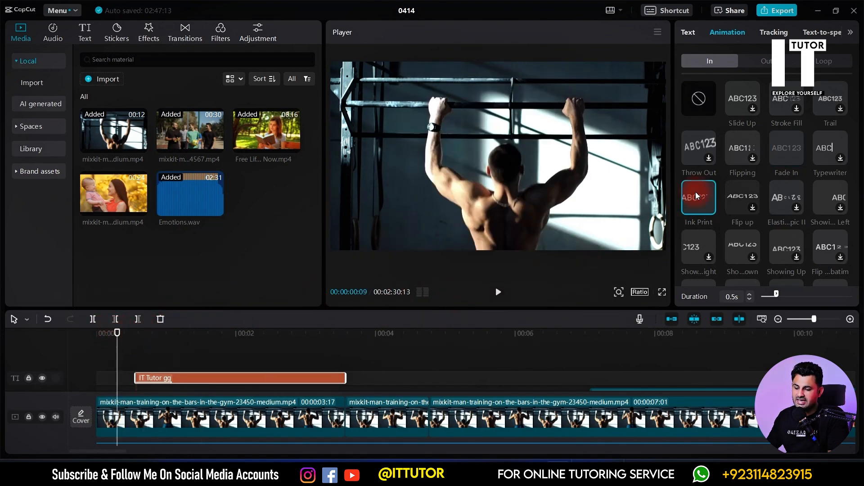
{"action": "left_click", "coordinate": [498, 293]}
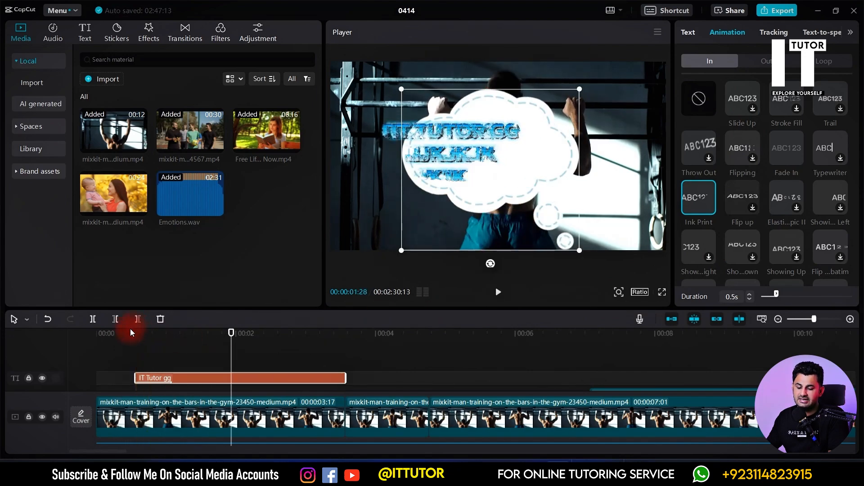
{"action": "left_click", "coordinate": [115, 332]}
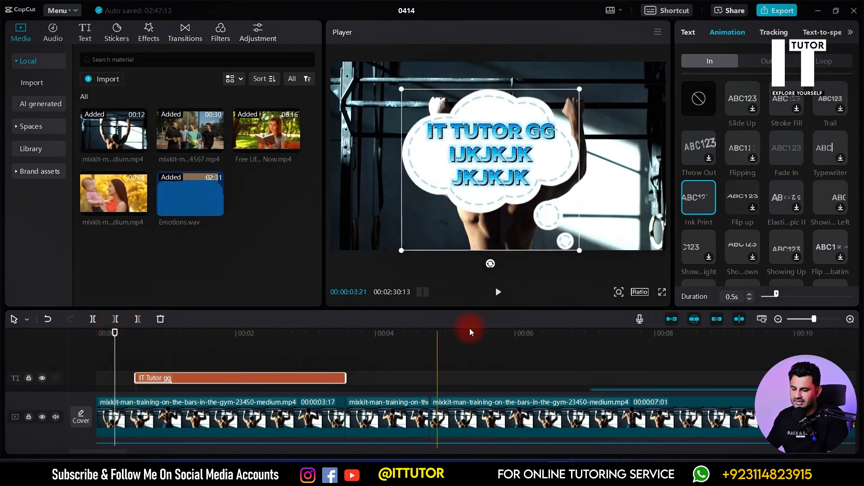
{"action": "left_click", "coordinate": [322, 332]}
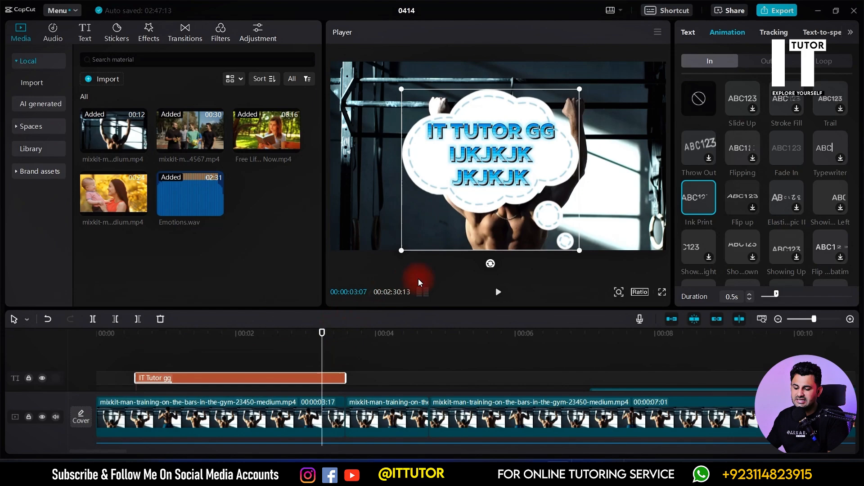
- Play the title's ending without an exit animation, stopping just after the title clip
{"action": "left_click", "coordinate": [500, 292]}
{"action": "left_click", "coordinate": [498, 291]}
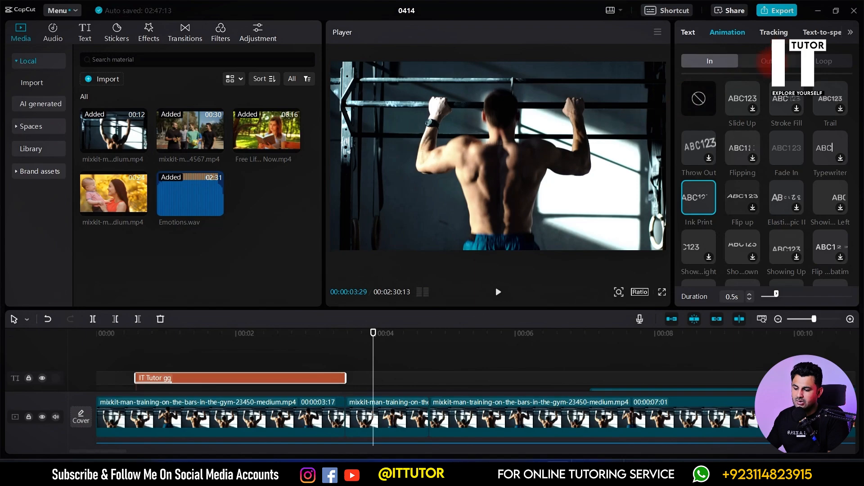
- Apply the Pop Down exit animation to the title and preview it from shortly before the title's end
{"action": "left_click", "coordinate": [767, 61]}
{"action": "left_click", "coordinate": [326, 334]}
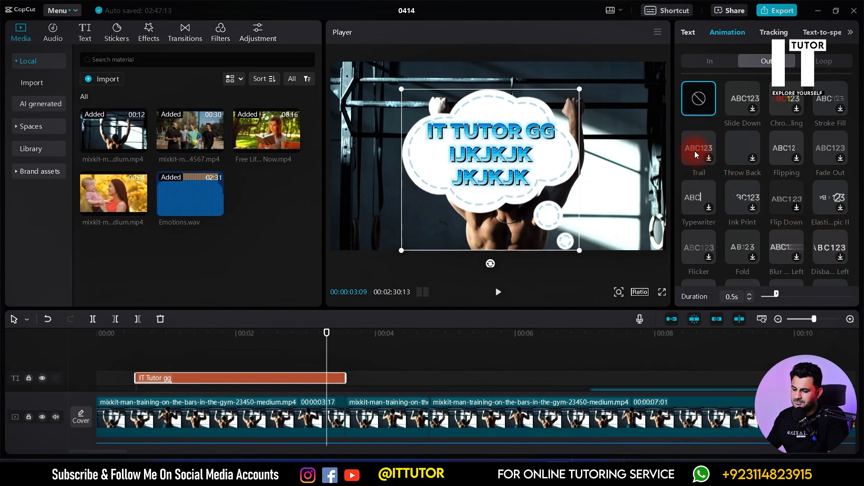
{"action": "scroll", "coordinate": [695, 150], "scroll_direction": "down", "scroll_amount": 2}
{"action": "left_click", "coordinate": [827, 196]}
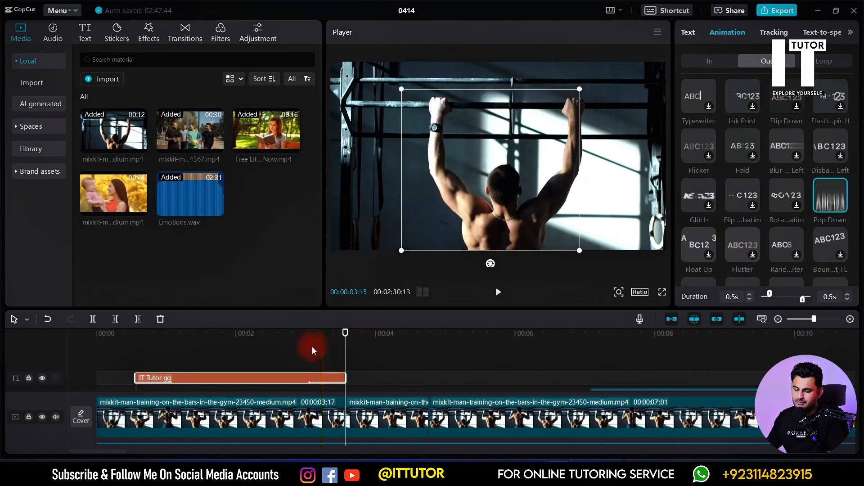
{"action": "left_click", "coordinate": [304, 335]}
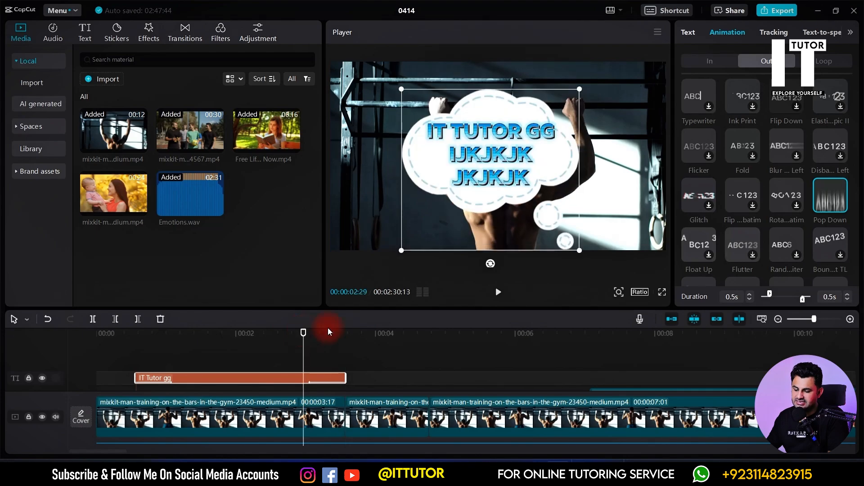
{"action": "left_click", "coordinate": [498, 292]}
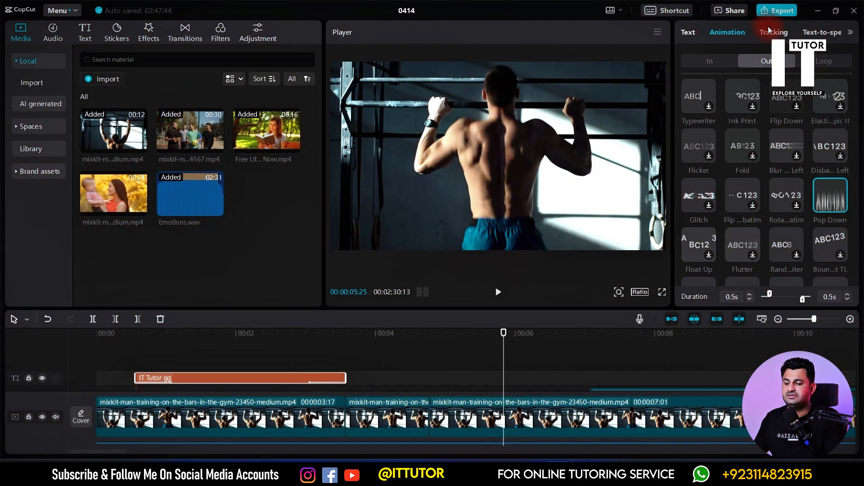
- Show the tracking options for the title
{"action": "left_click", "coordinate": [769, 33]}
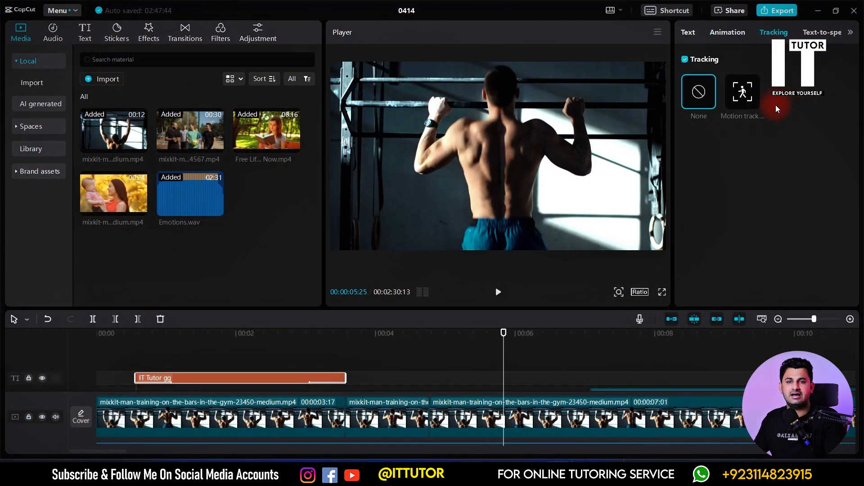